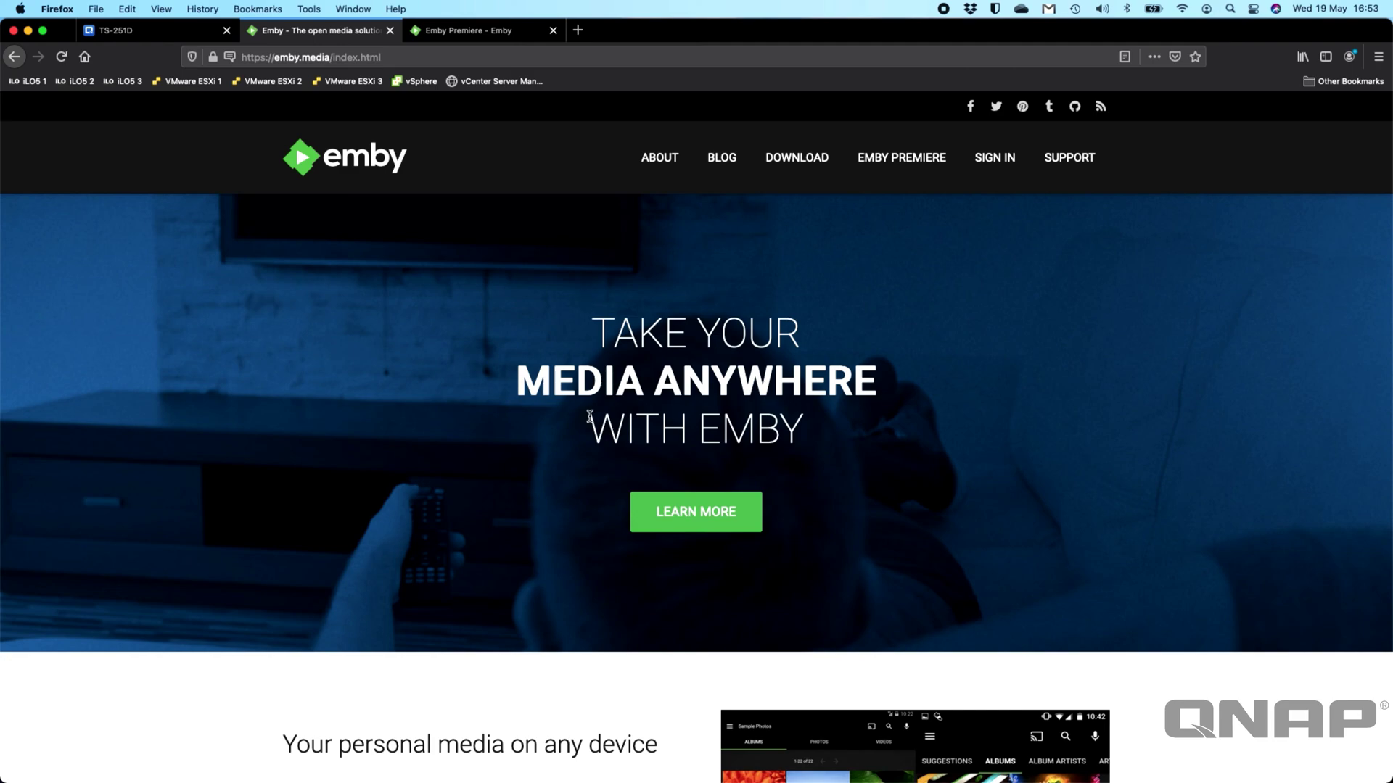
Go from Emby's download page to the QNAP NAS server packages, then return to the NAS tab
{"action": "scroll", "coordinate": [589, 418], "scroll_direction": "down", "scroll_amount": 5}
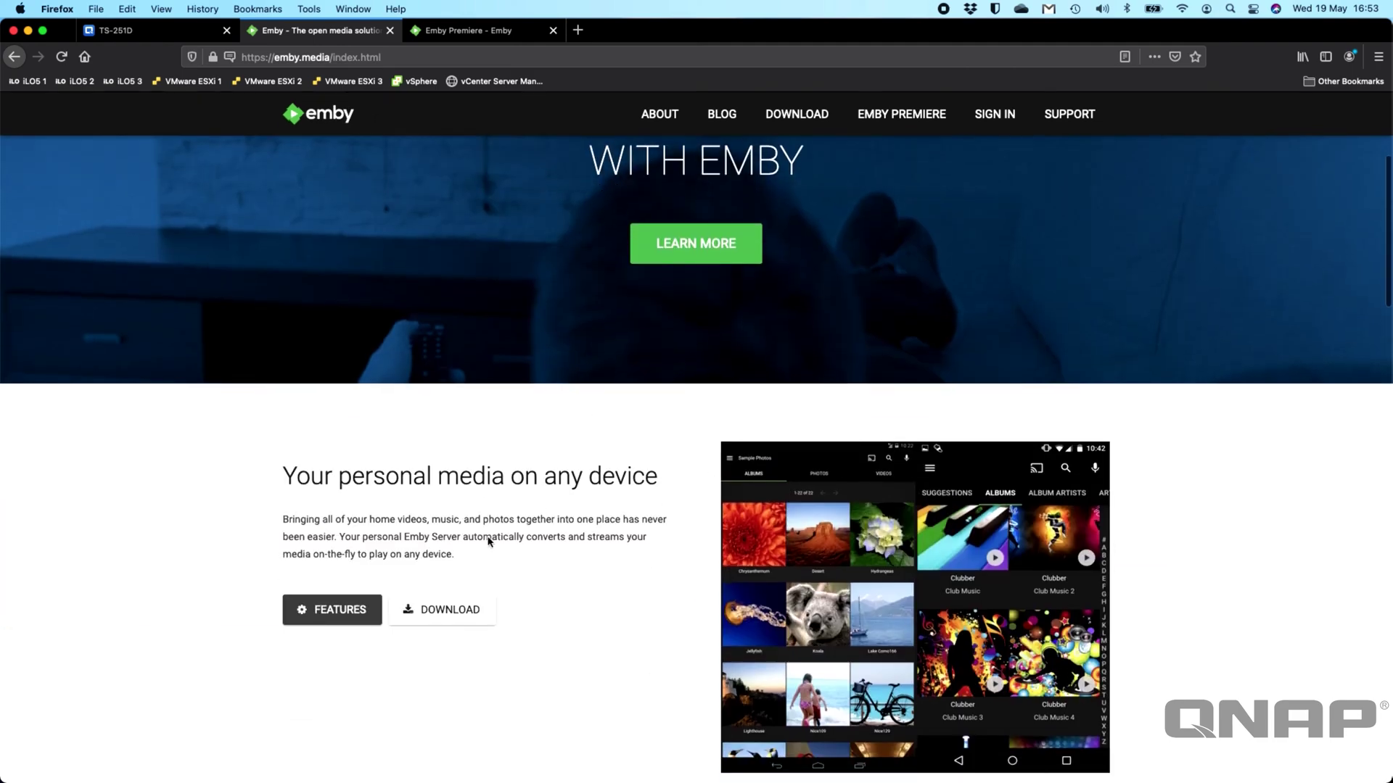
{"action": "scroll", "coordinate": [330, 487], "scroll_direction": "up", "scroll_amount": 5}
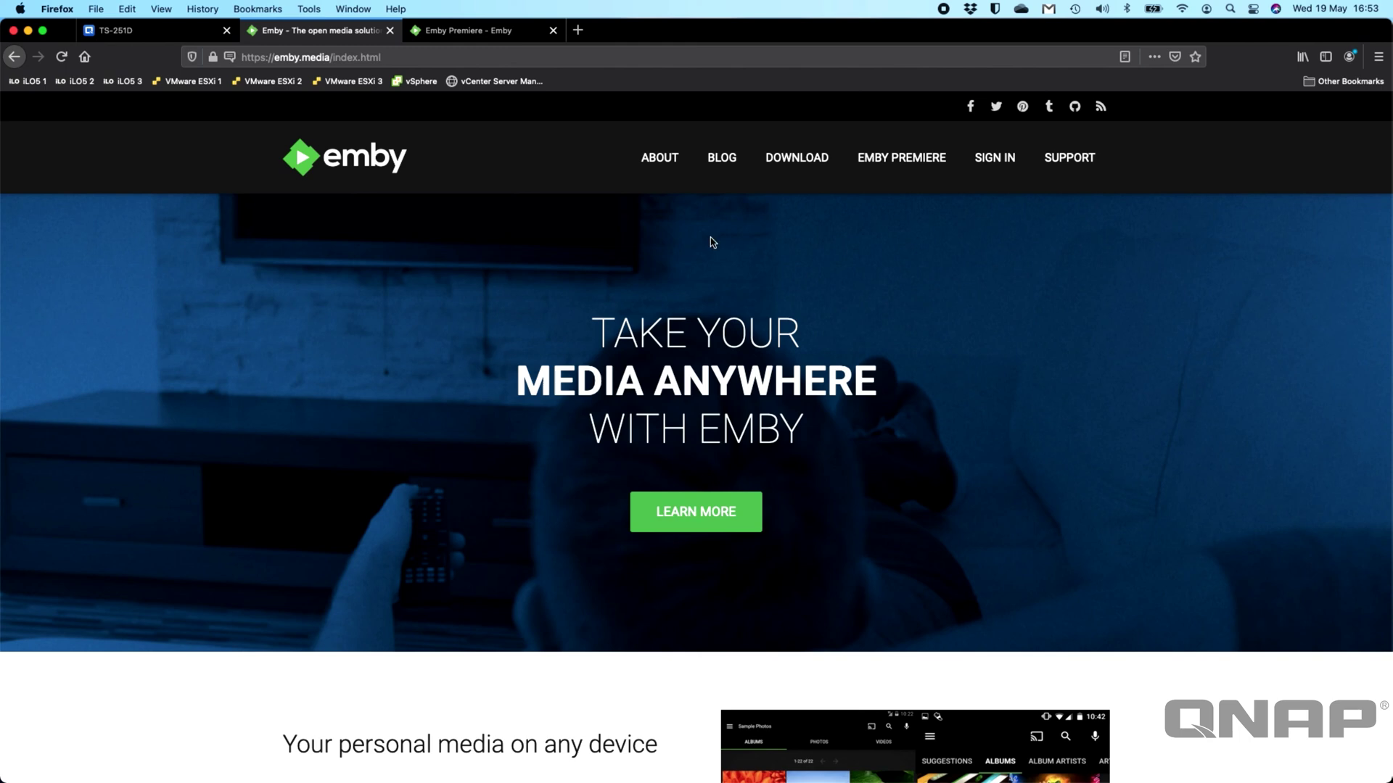
{"action": "left_click", "coordinate": [798, 161]}
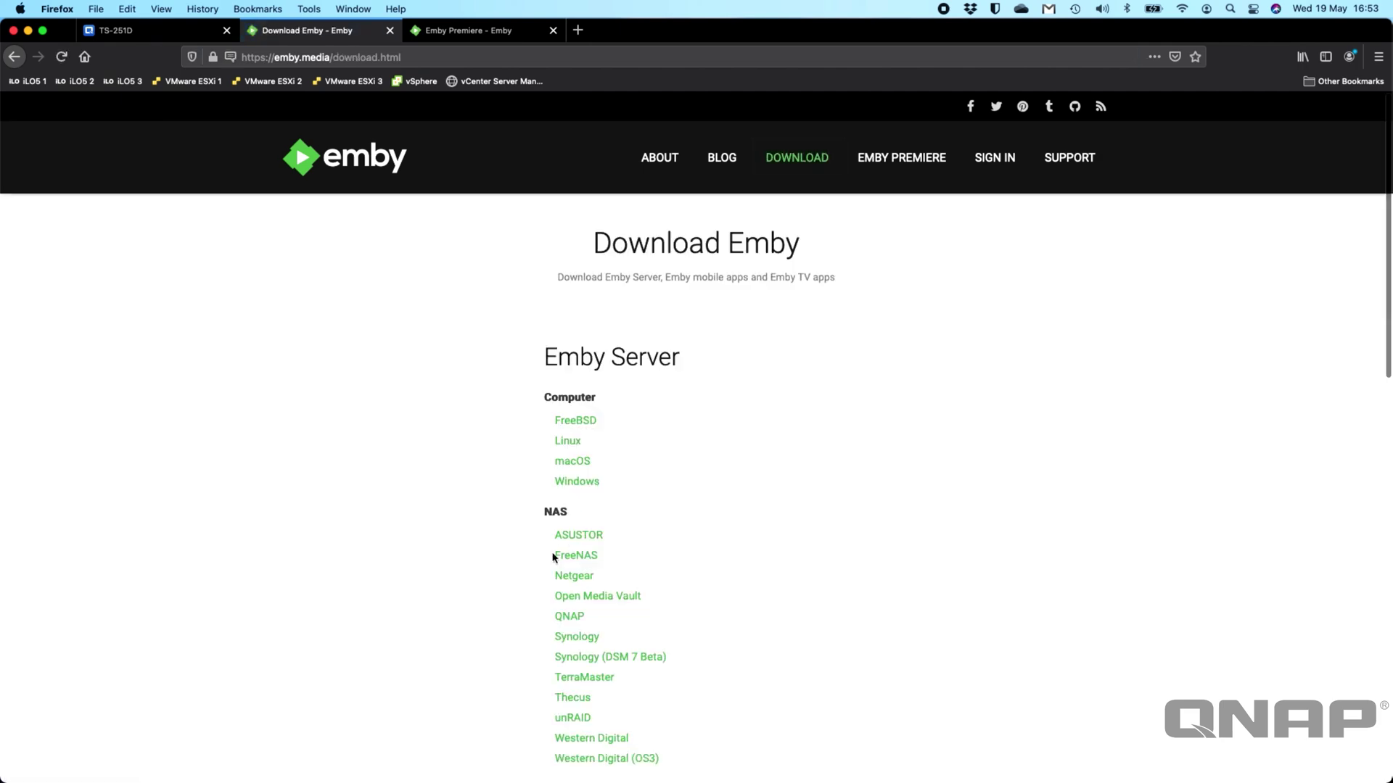
{"action": "left_click", "coordinate": [574, 615]}
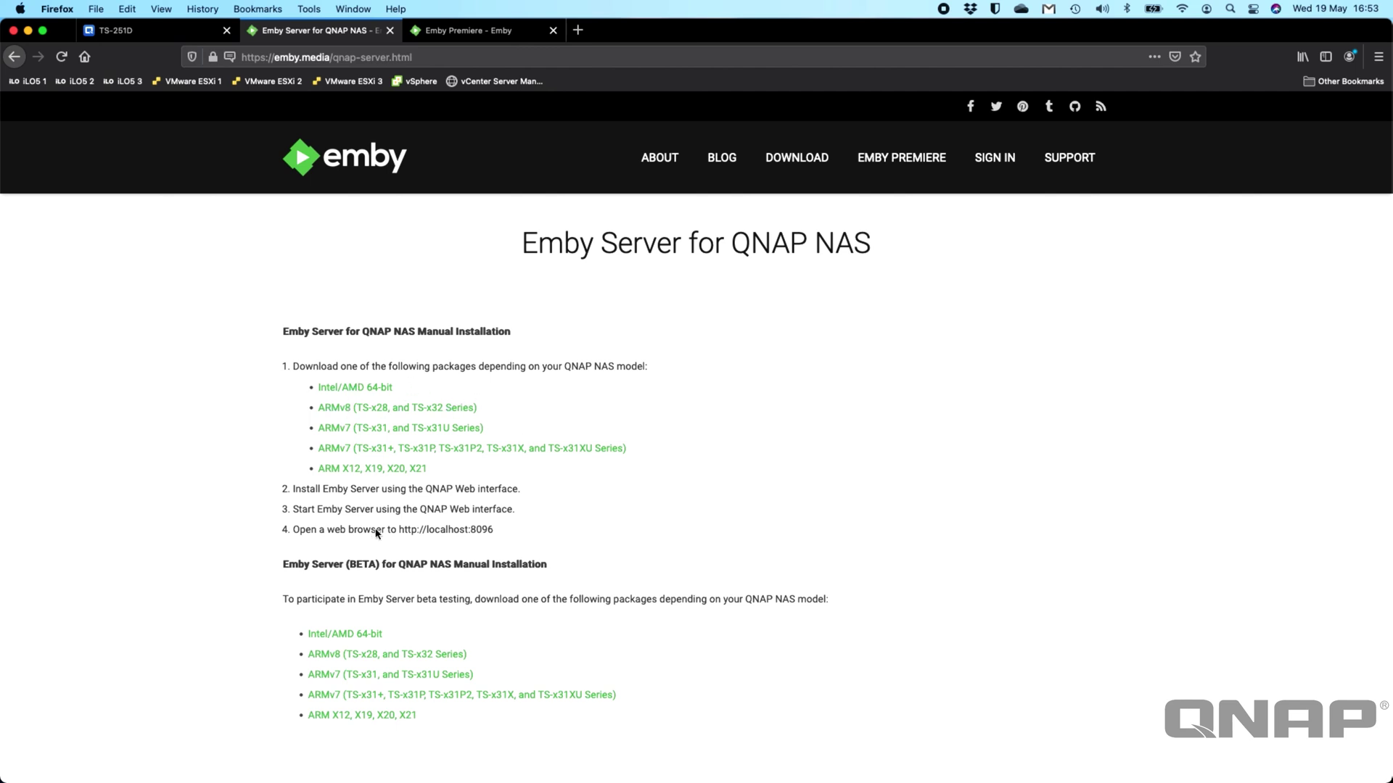
{"action": "left_click", "coordinate": [142, 31]}
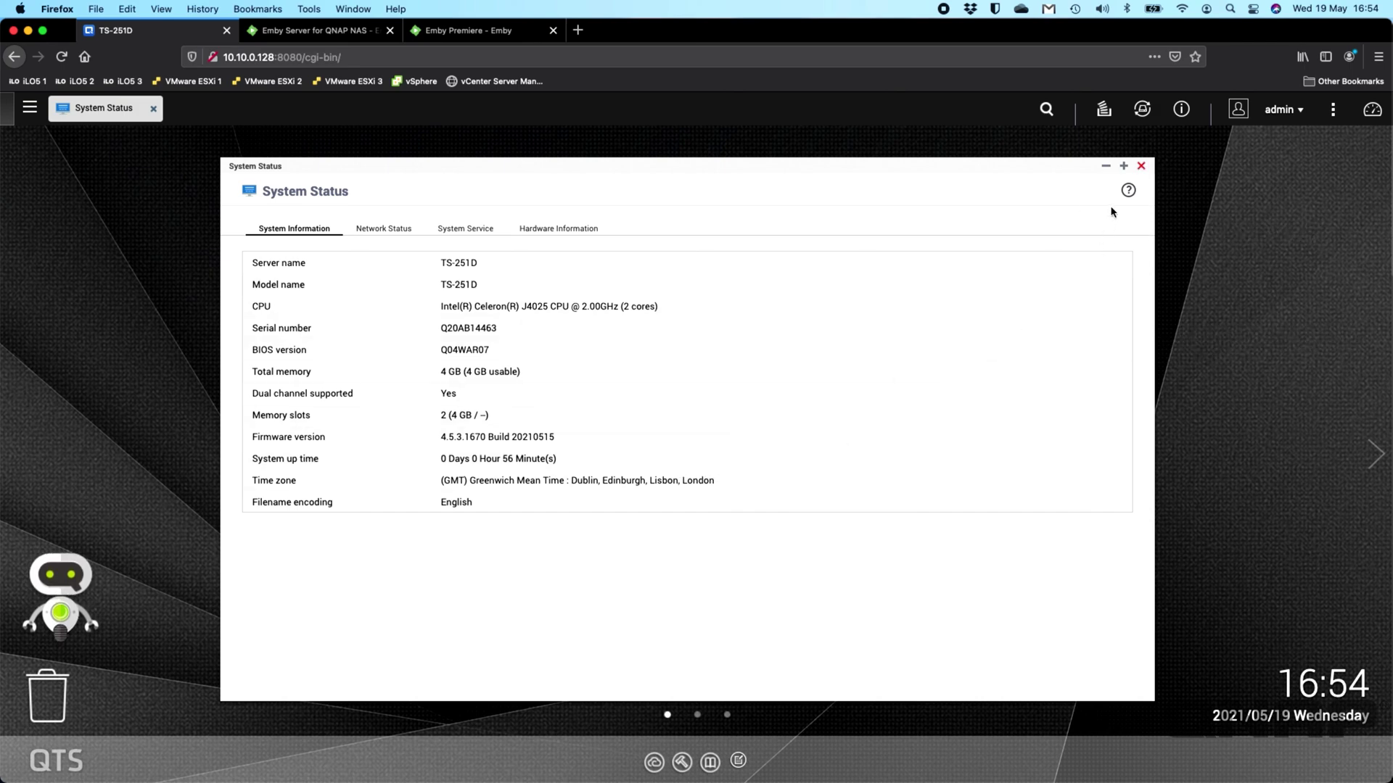
Close System Status on the TS-251D desktop and launch App Center
{"action": "left_click", "coordinate": [1140, 167]}
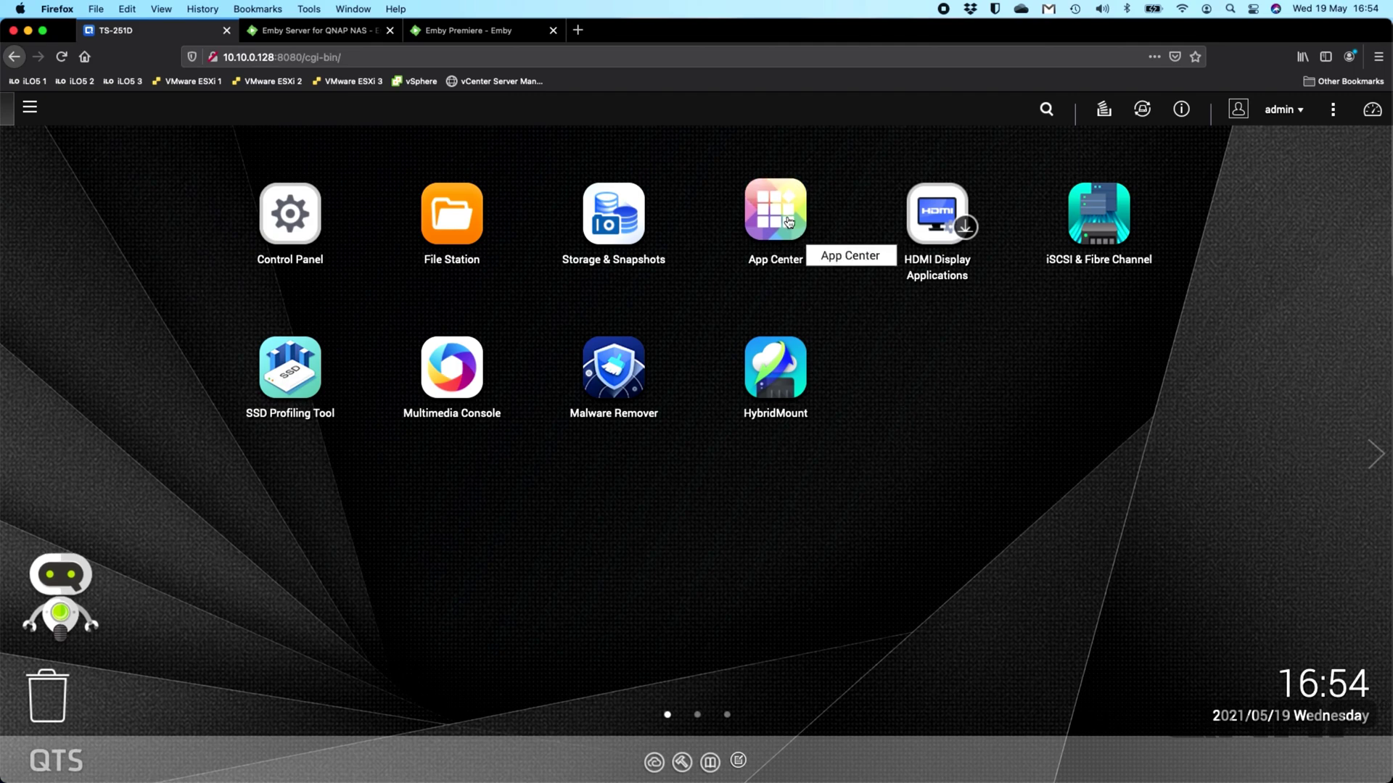
{"action": "left_click", "coordinate": [763, 229]}
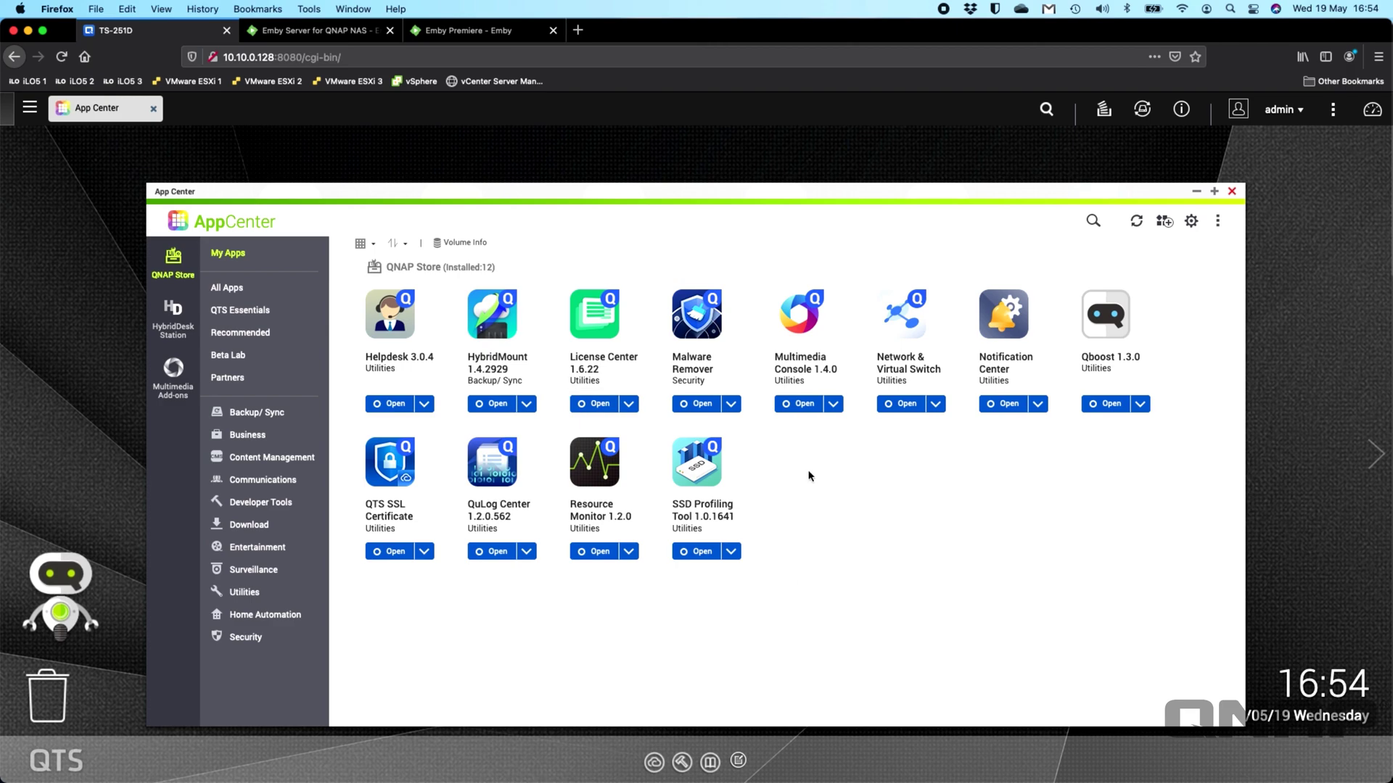
Manually install emby-server-qnap_4.5.4.0_x86_64.qpkg, accepting the unsigned-package risk warning
{"action": "left_click", "coordinate": [1165, 222]}
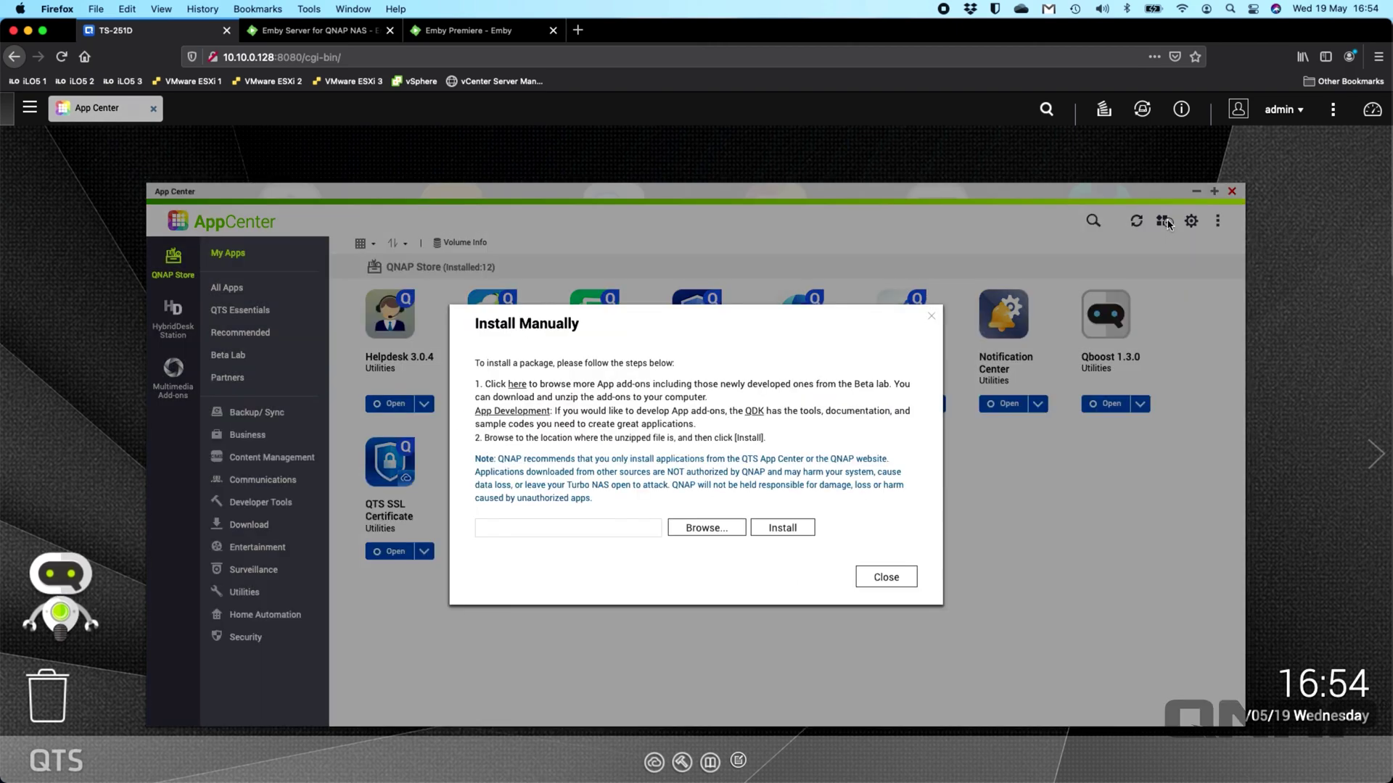
{"action": "left_click", "coordinate": [700, 529]}
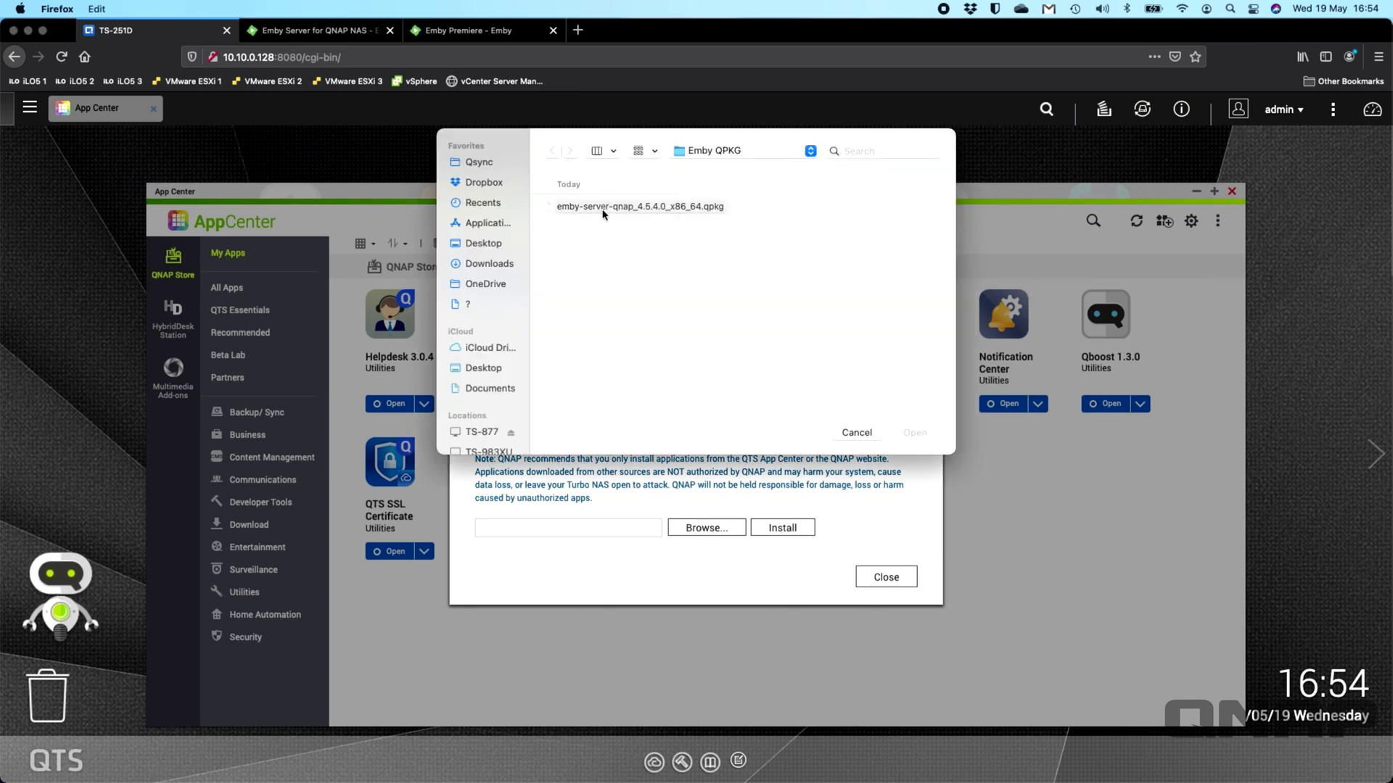
{"action": "left_click", "coordinate": [633, 211]}
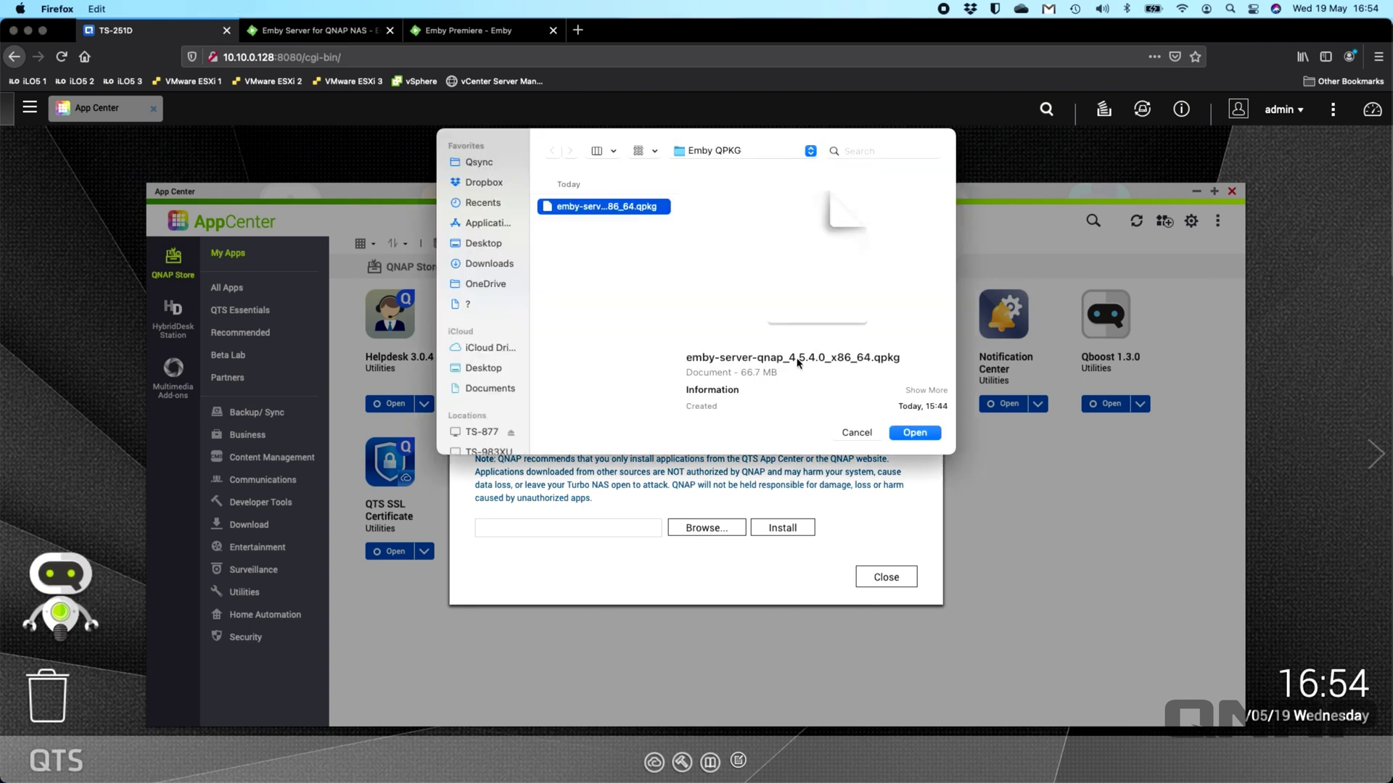
{"action": "left_click", "coordinate": [916, 433]}
{"action": "left_click", "coordinate": [790, 530]}
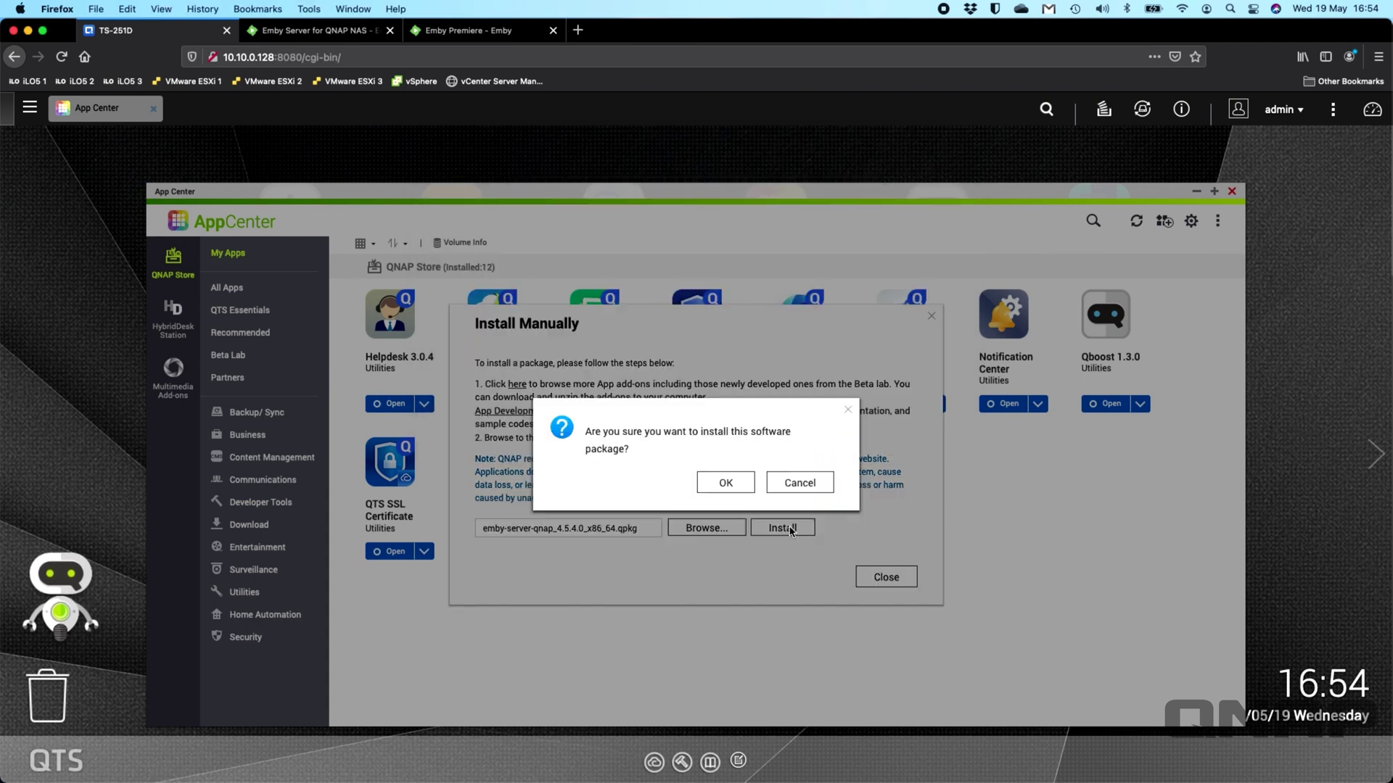
{"action": "left_click", "coordinate": [734, 487]}
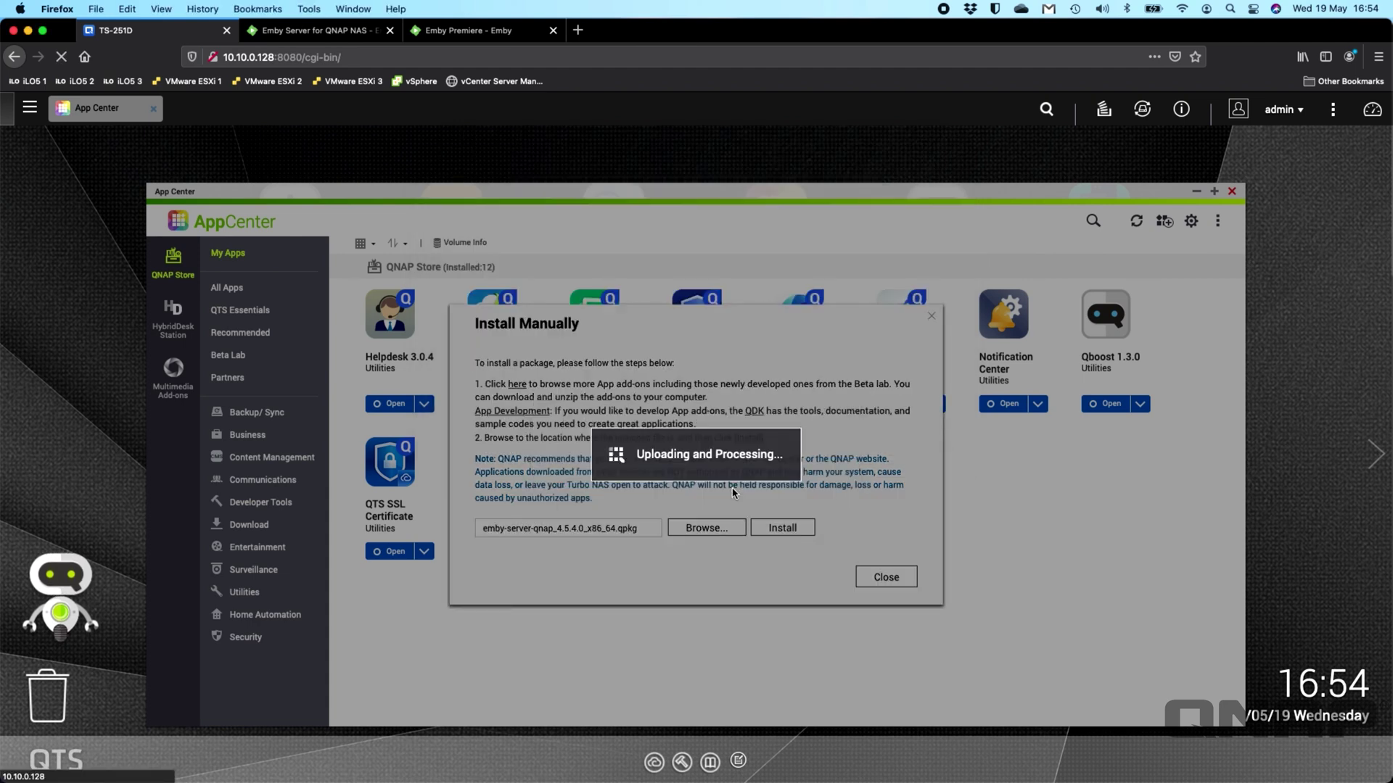
{"action": "left_click", "coordinate": [707, 484]}
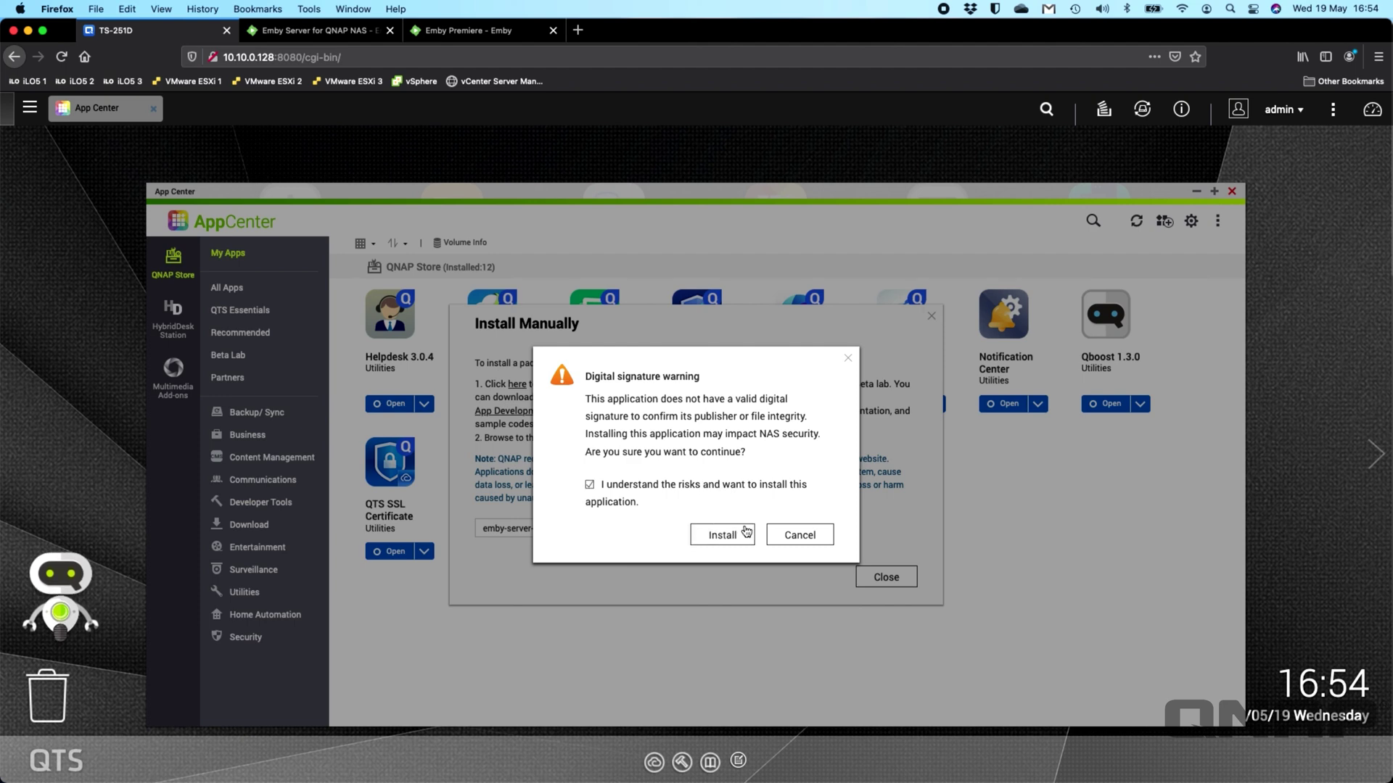
{"action": "left_click", "coordinate": [707, 538]}
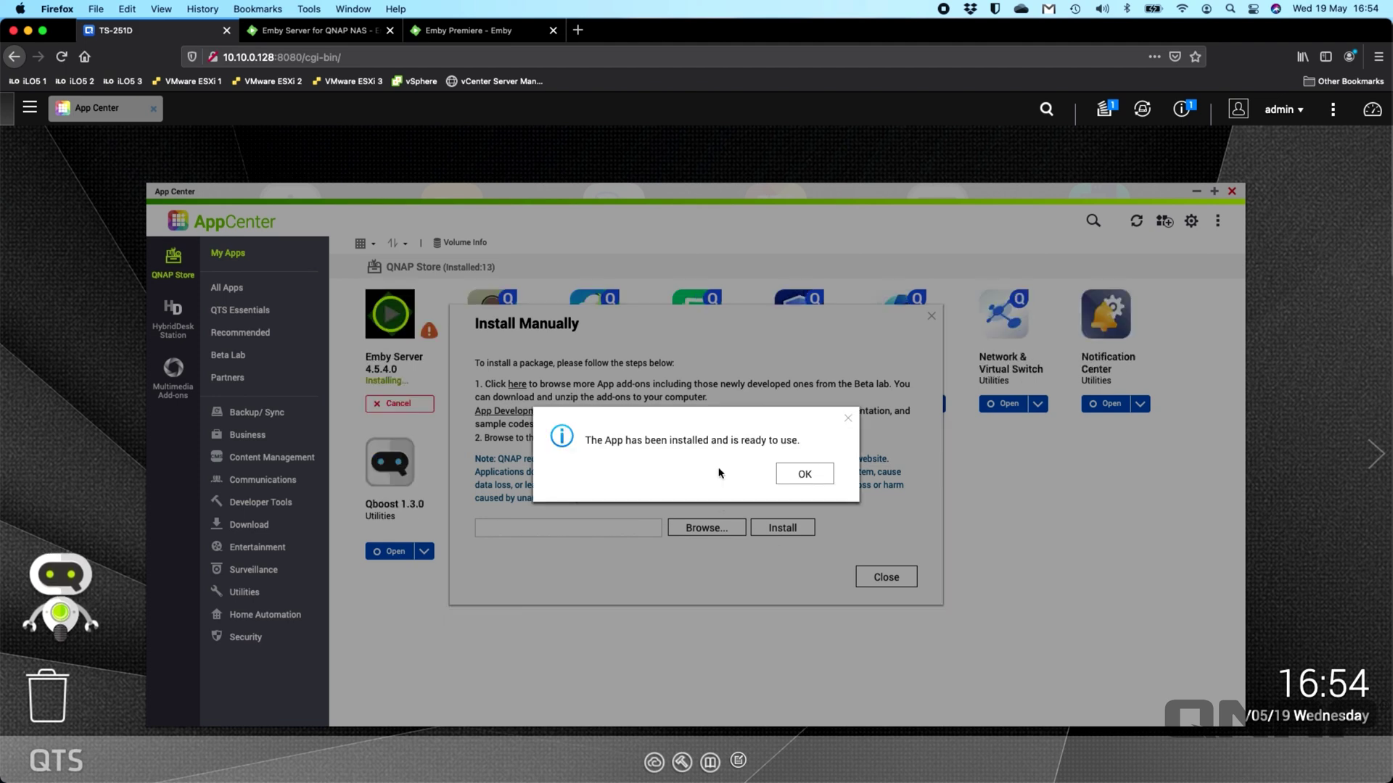
{"action": "left_click", "coordinate": [793, 474]}
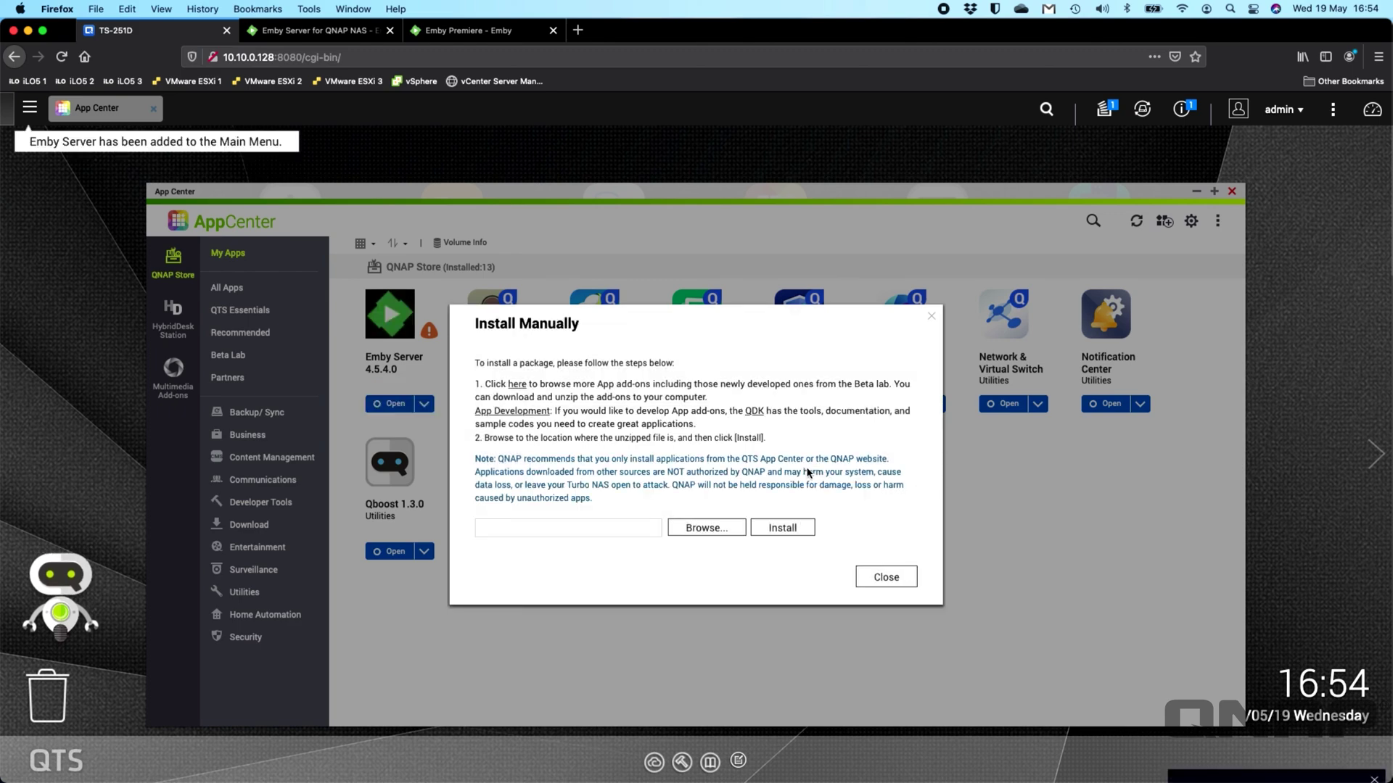
{"action": "left_click", "coordinate": [884, 578]}
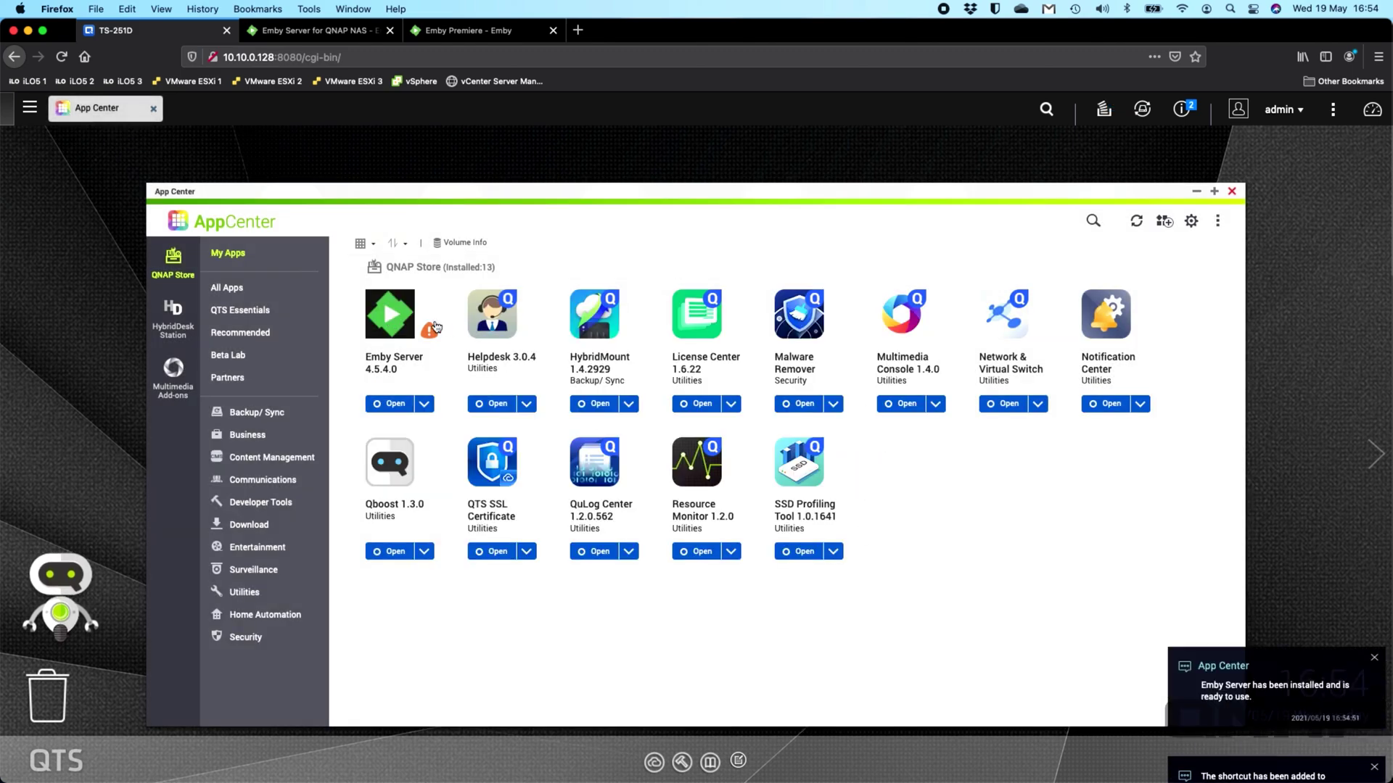
Close App Center and start Emby Server from its QTS desktop icon
{"action": "mouse_move", "coordinate": [429, 331]}
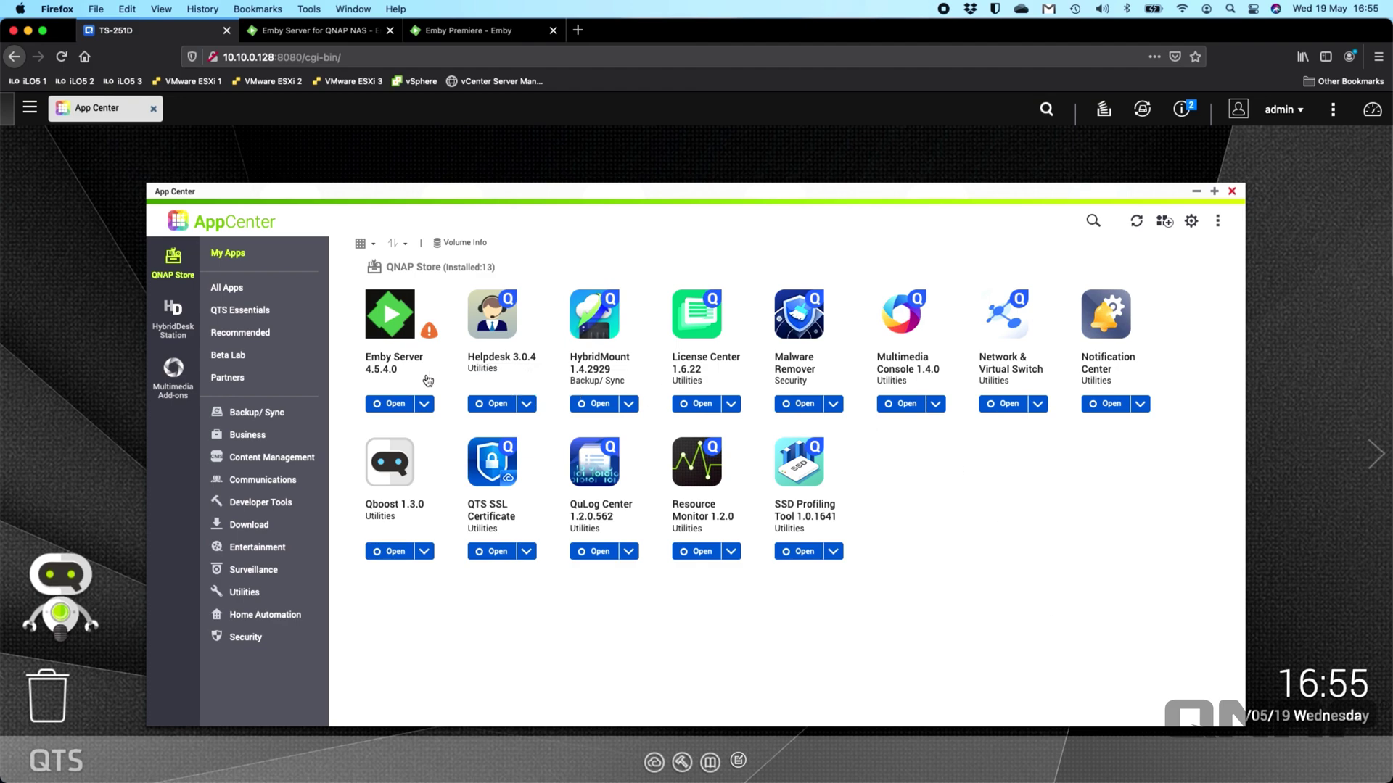
{"action": "left_click", "coordinate": [1231, 190]}
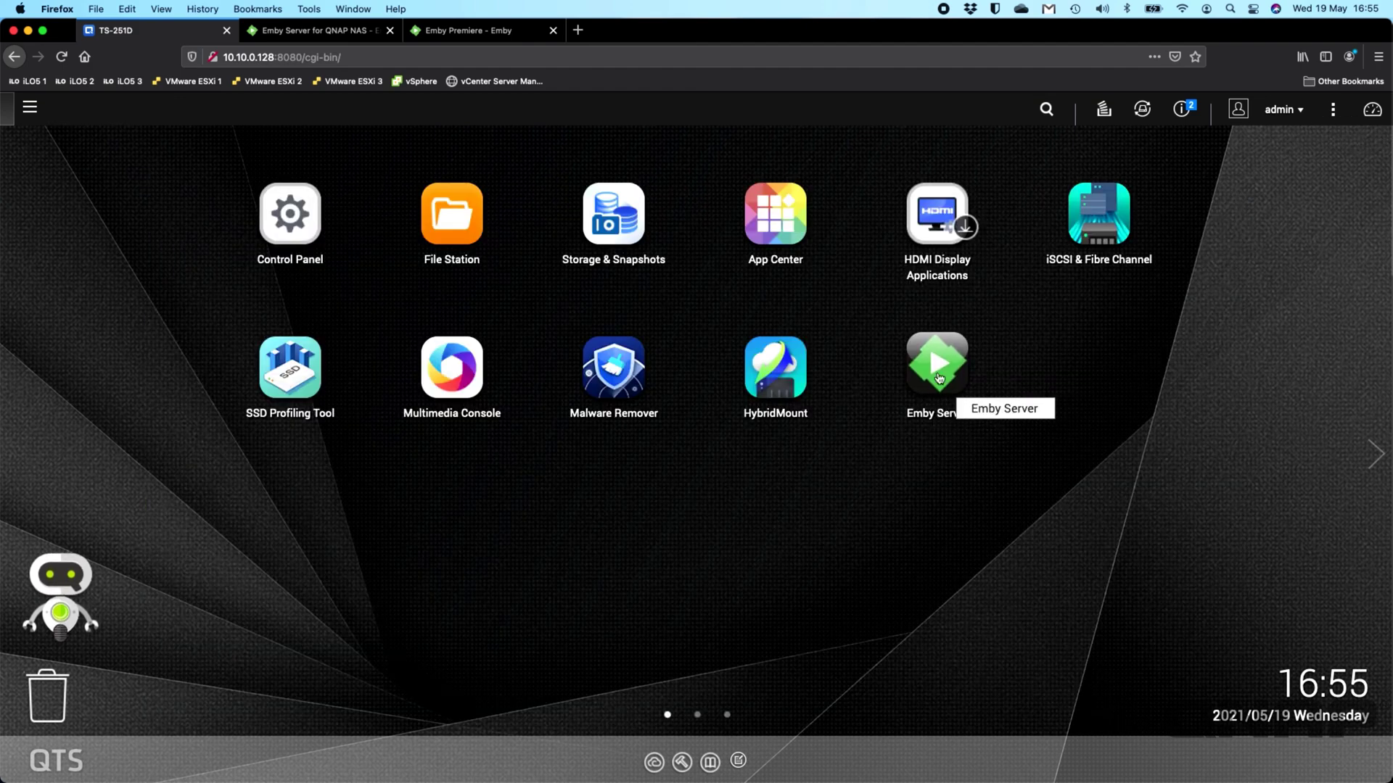
{"action": "left_click", "coordinate": [939, 377]}
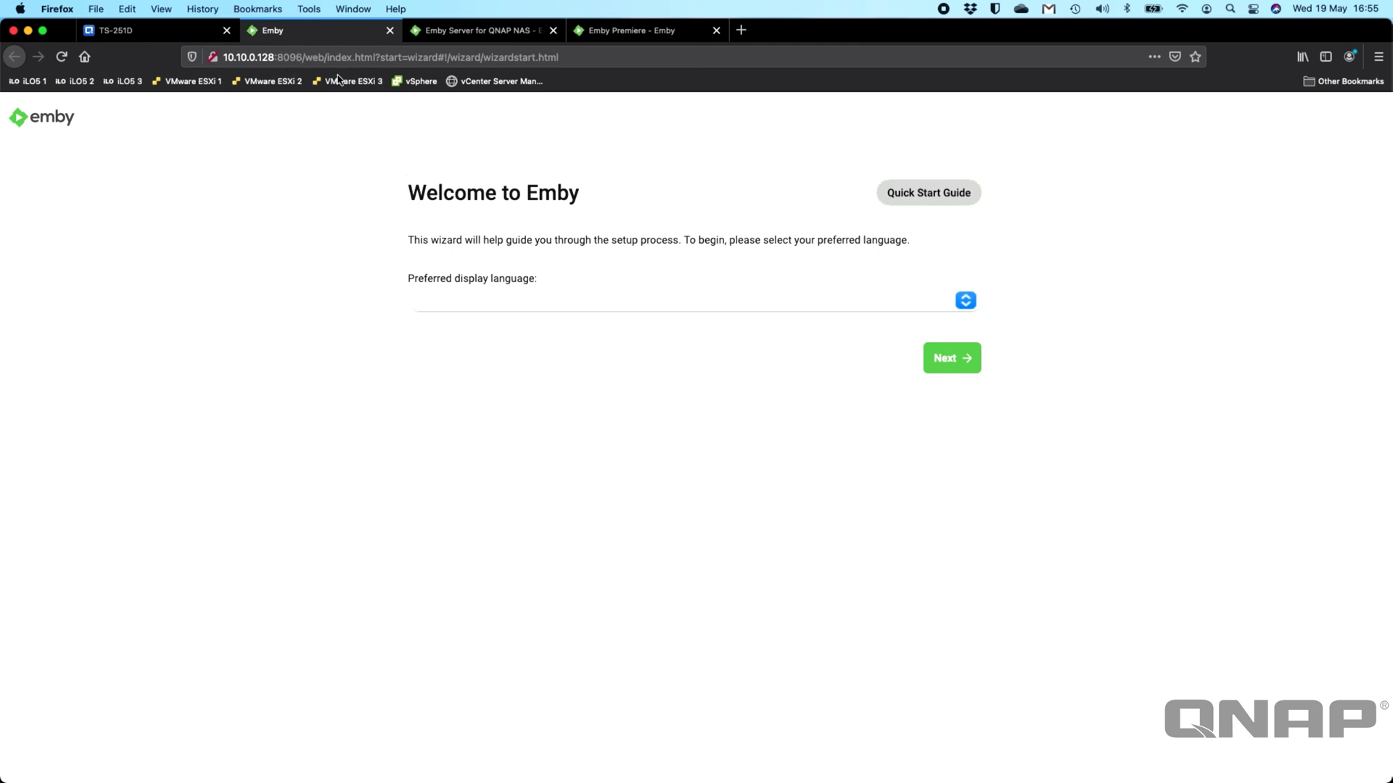
Set Emby's display language to English (United Kingdom)
{"action": "left_click", "coordinate": [728, 306]}
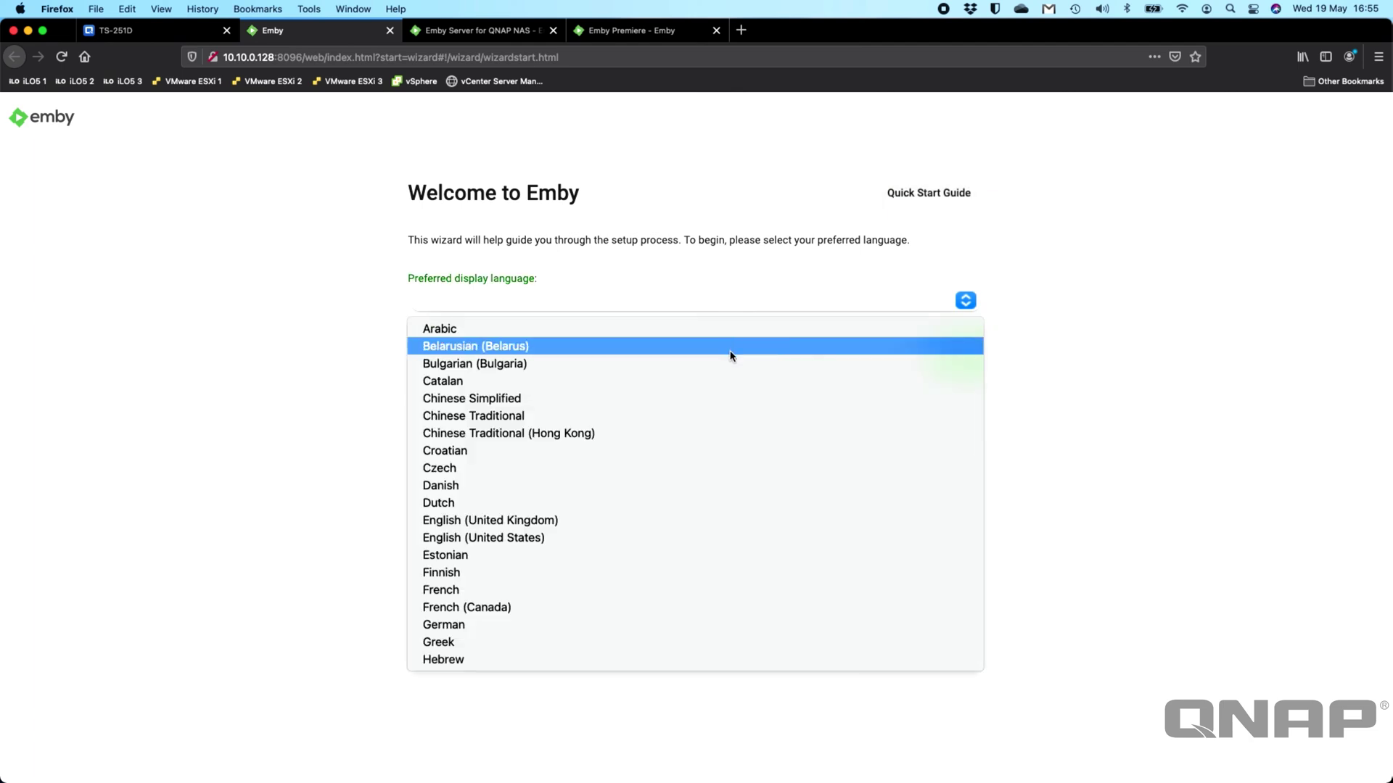
{"action": "left_click", "coordinate": [678, 521]}
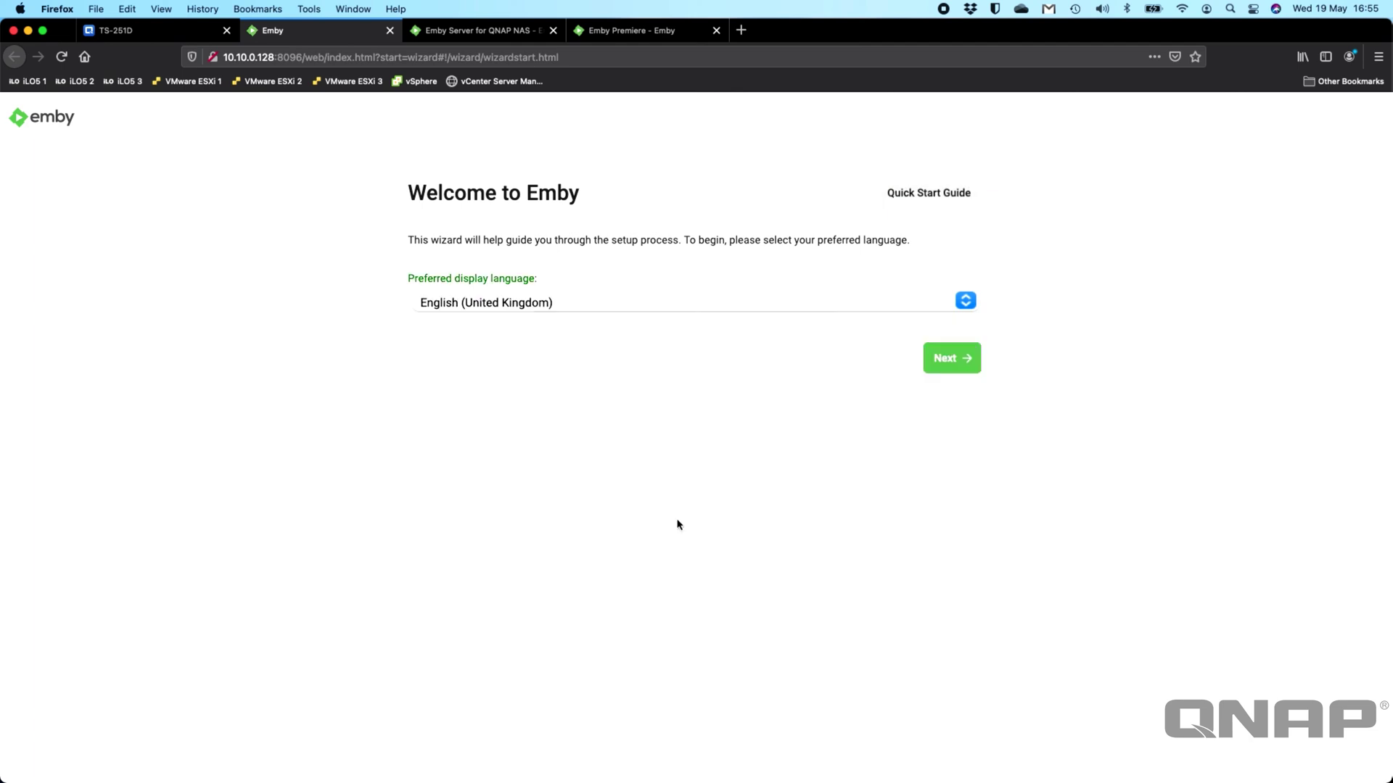
{"action": "left_click", "coordinate": [953, 359]}
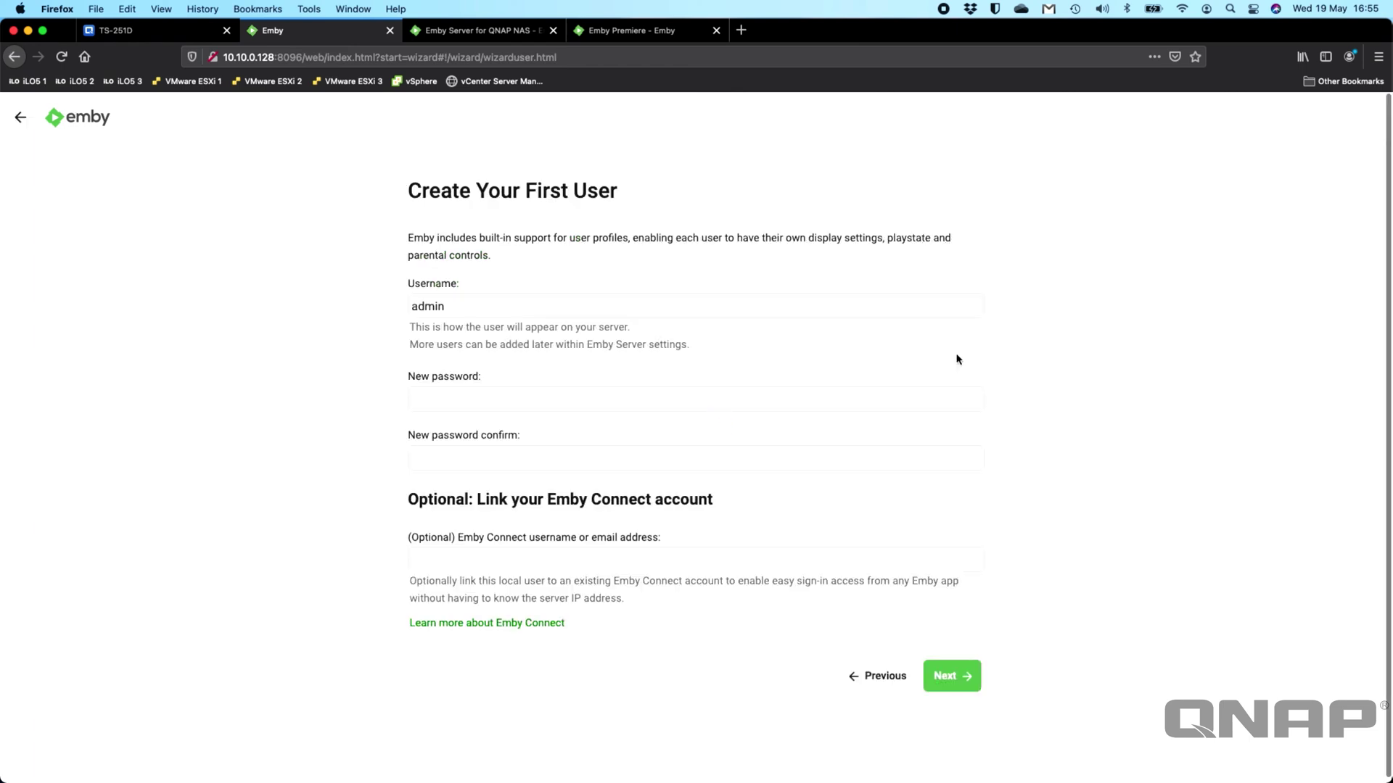
Create the first user with a password, confirming it
{"action": "left_click", "coordinate": [534, 403]}
{"action": "type", "text": "•••••••"}
{"action": "key", "text": "Tab"}
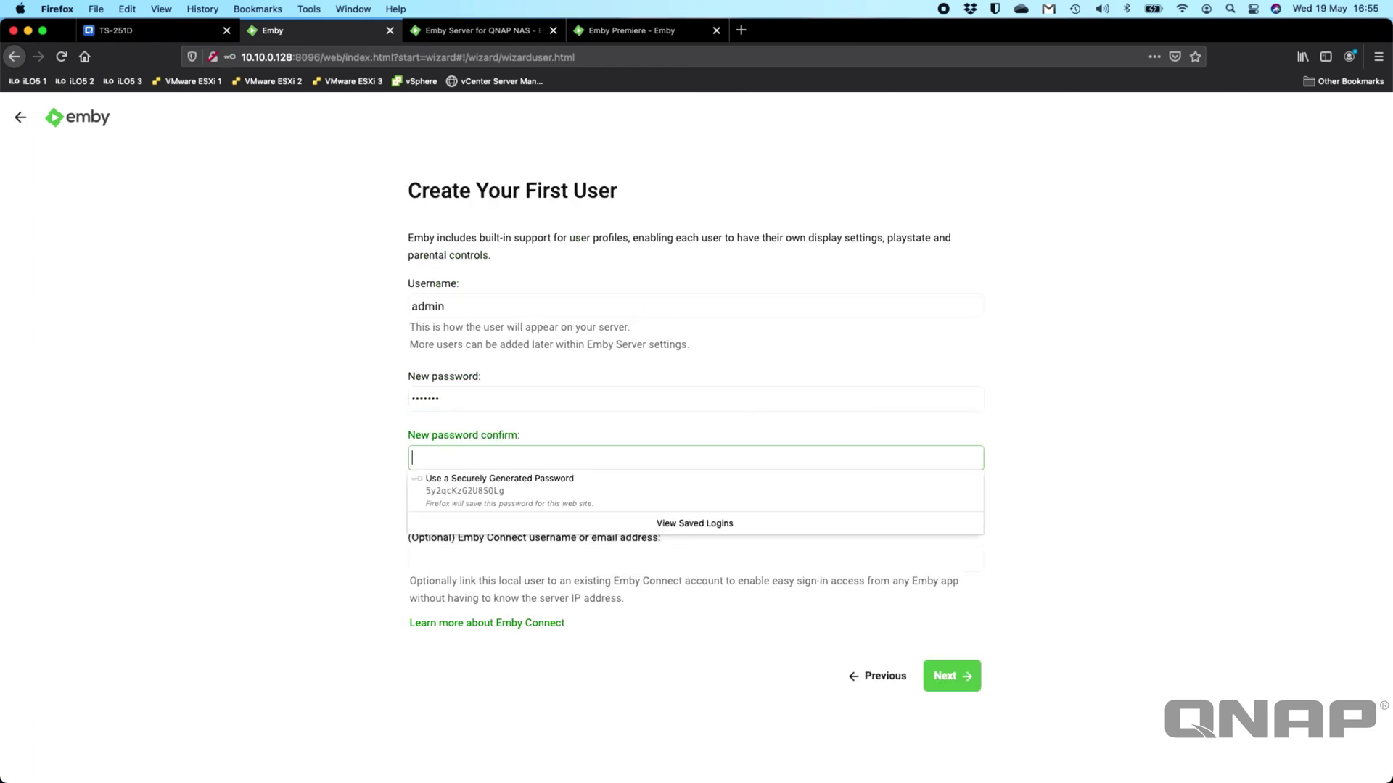
{"action": "type", "text": "••"}
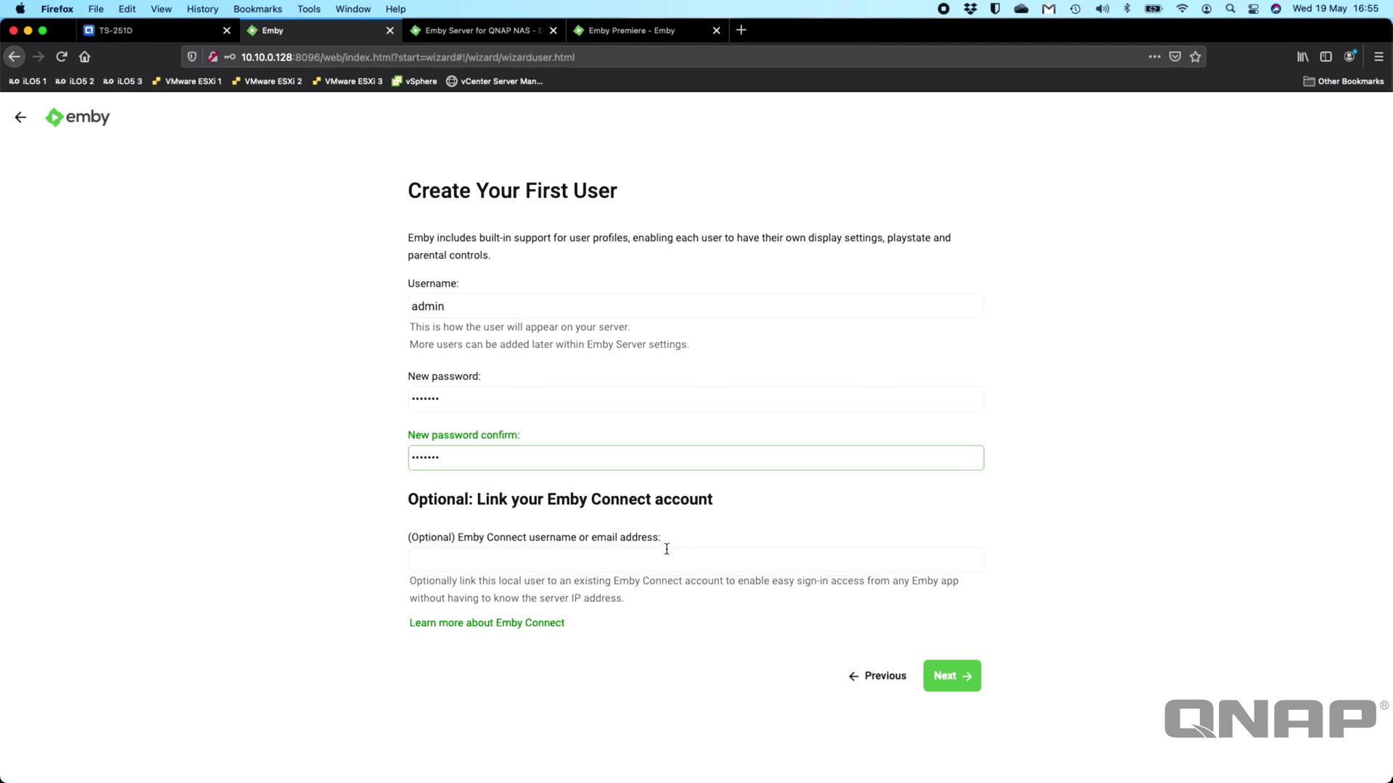
{"action": "left_click", "coordinate": [965, 681]}
Dismiss the browser's login prompt and start a new library with content type Movies
{"action": "left_click", "coordinate": [266, 210]}
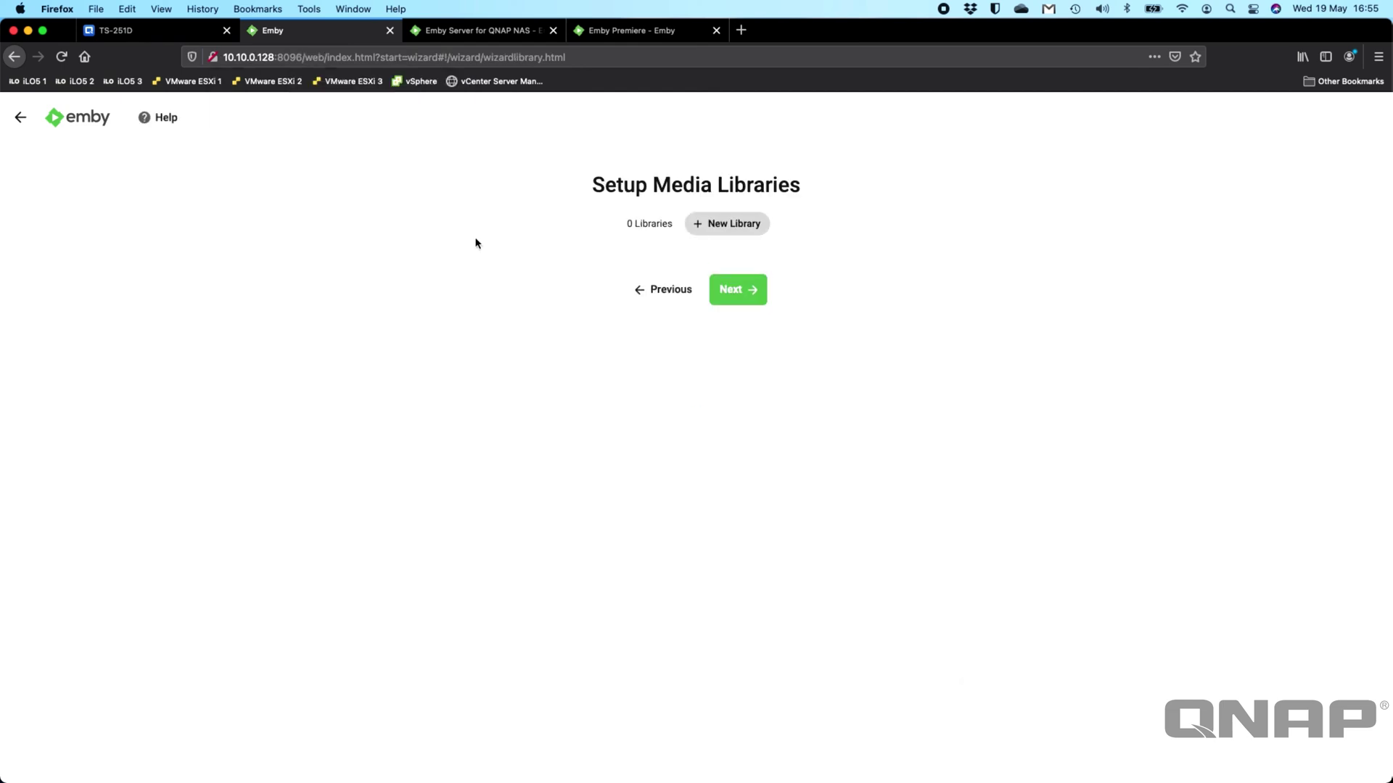
{"action": "left_click", "coordinate": [721, 228]}
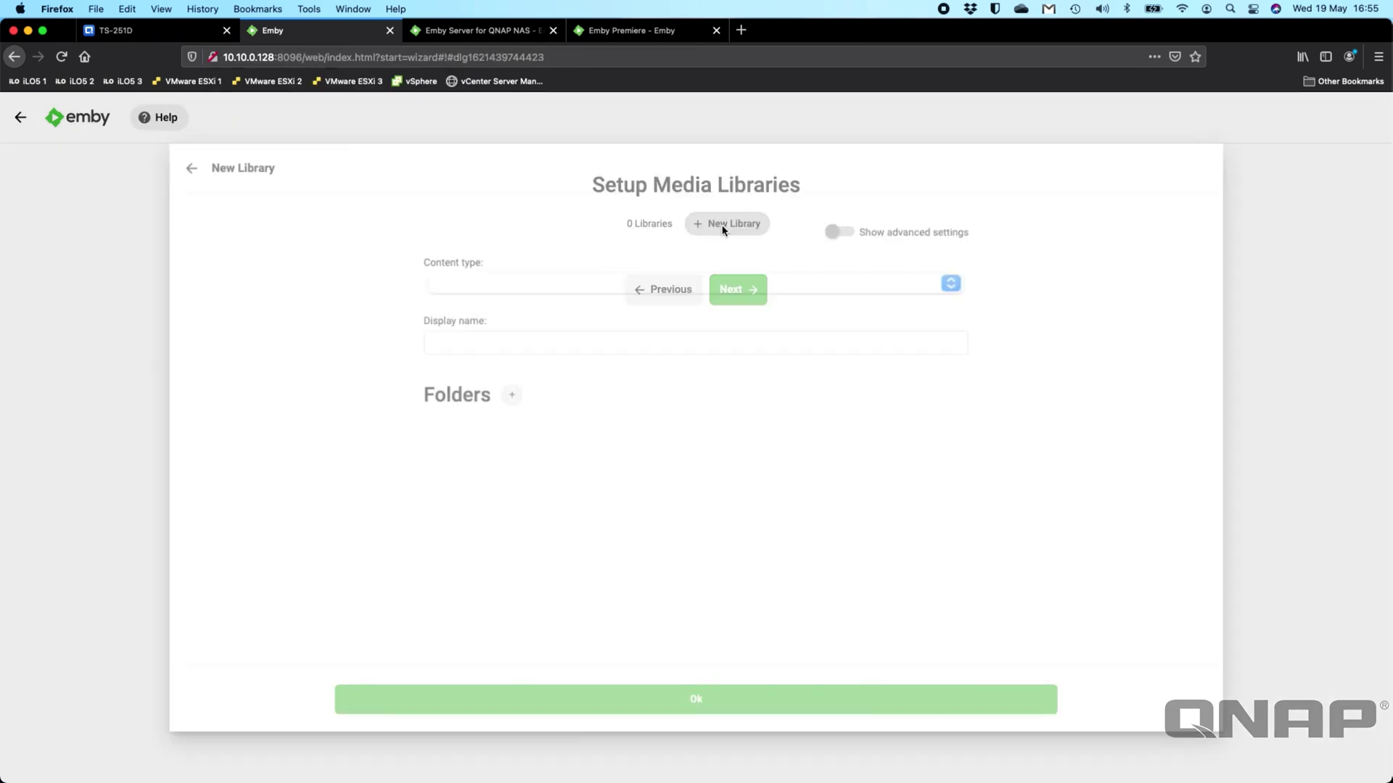
{"action": "left_click", "coordinate": [922, 269]}
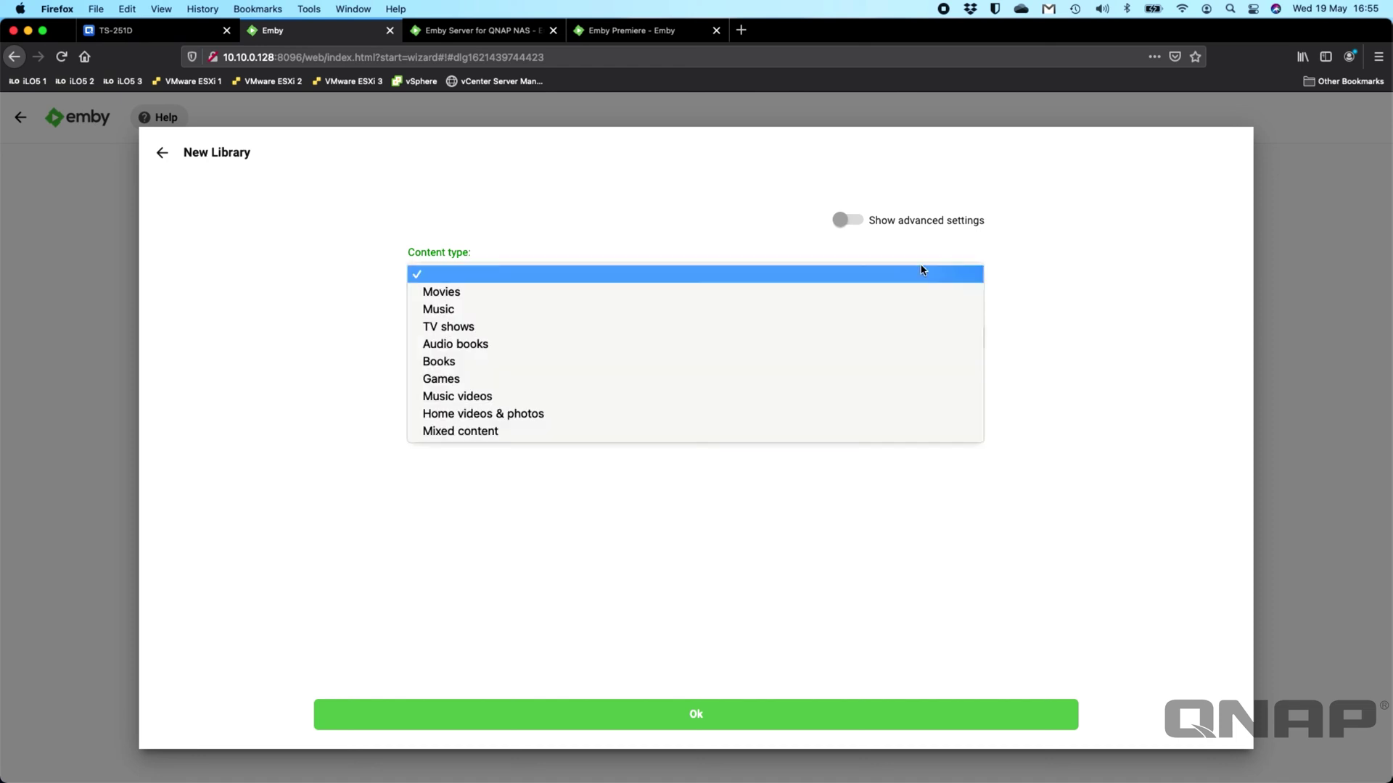
{"action": "left_click", "coordinate": [760, 291]}
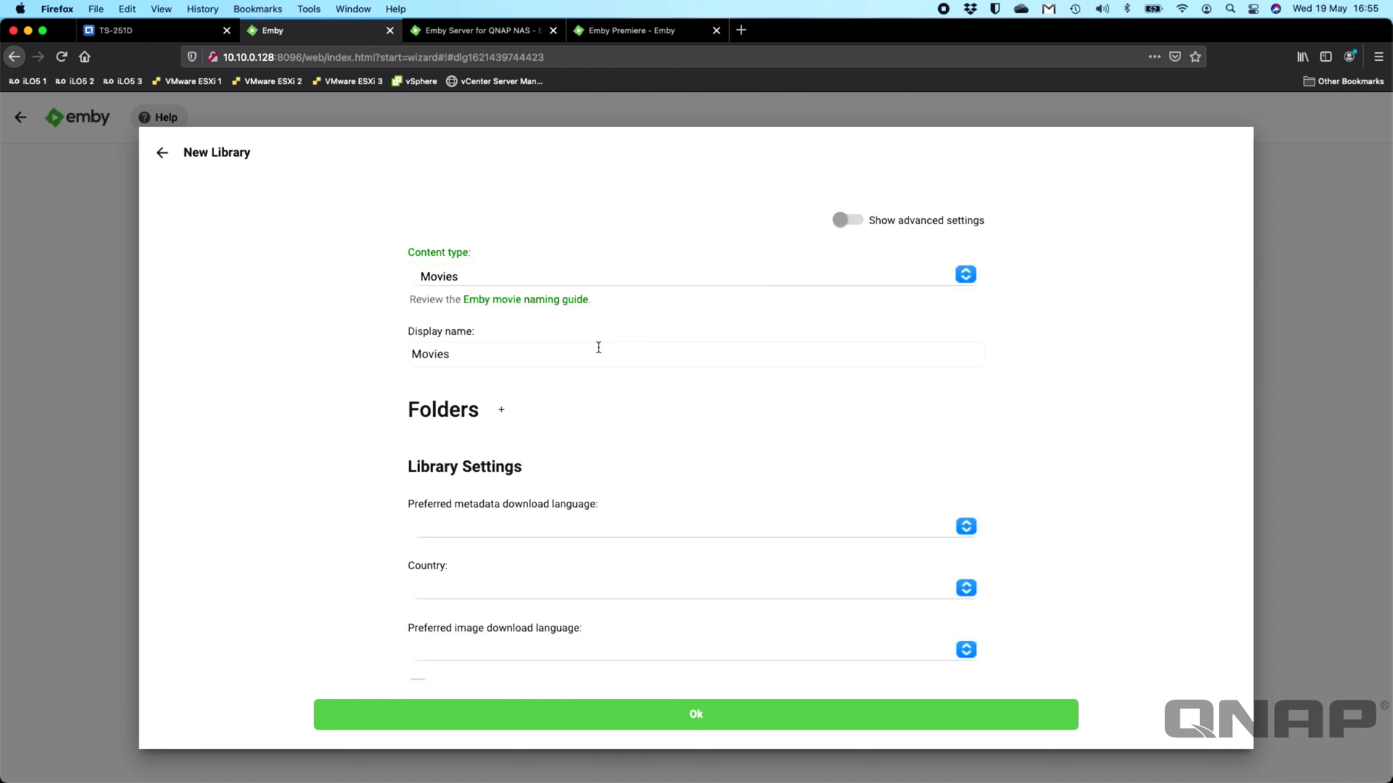
Add the /share/CACHEDEV1_DATA/Movies folder to the library
{"action": "left_click", "coordinate": [495, 417]}
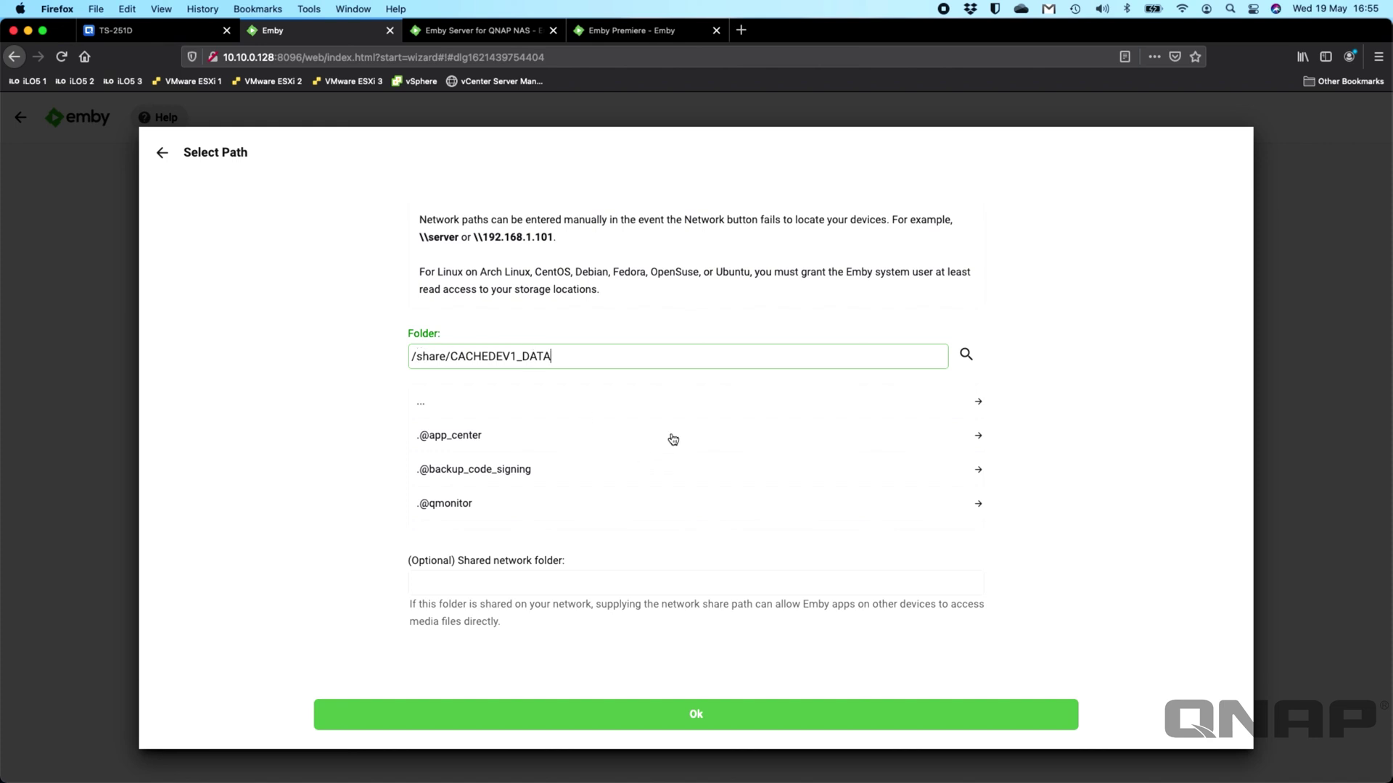
{"action": "scroll", "coordinate": [674, 437], "scroll_direction": "down", "scroll_amount": 5}
{"action": "scroll", "coordinate": [674, 437], "scroll_direction": "down", "scroll_amount": 8}
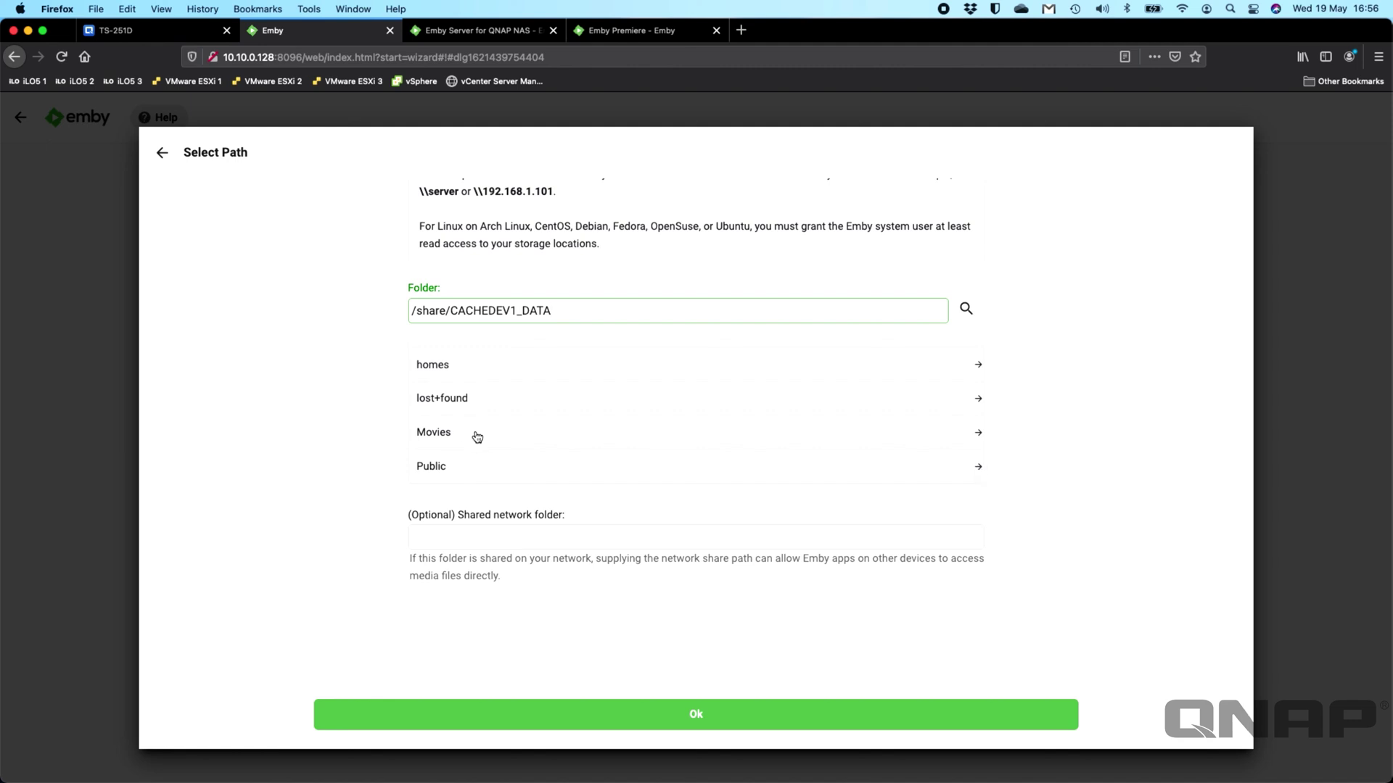
{"action": "left_click", "coordinate": [477, 437]}
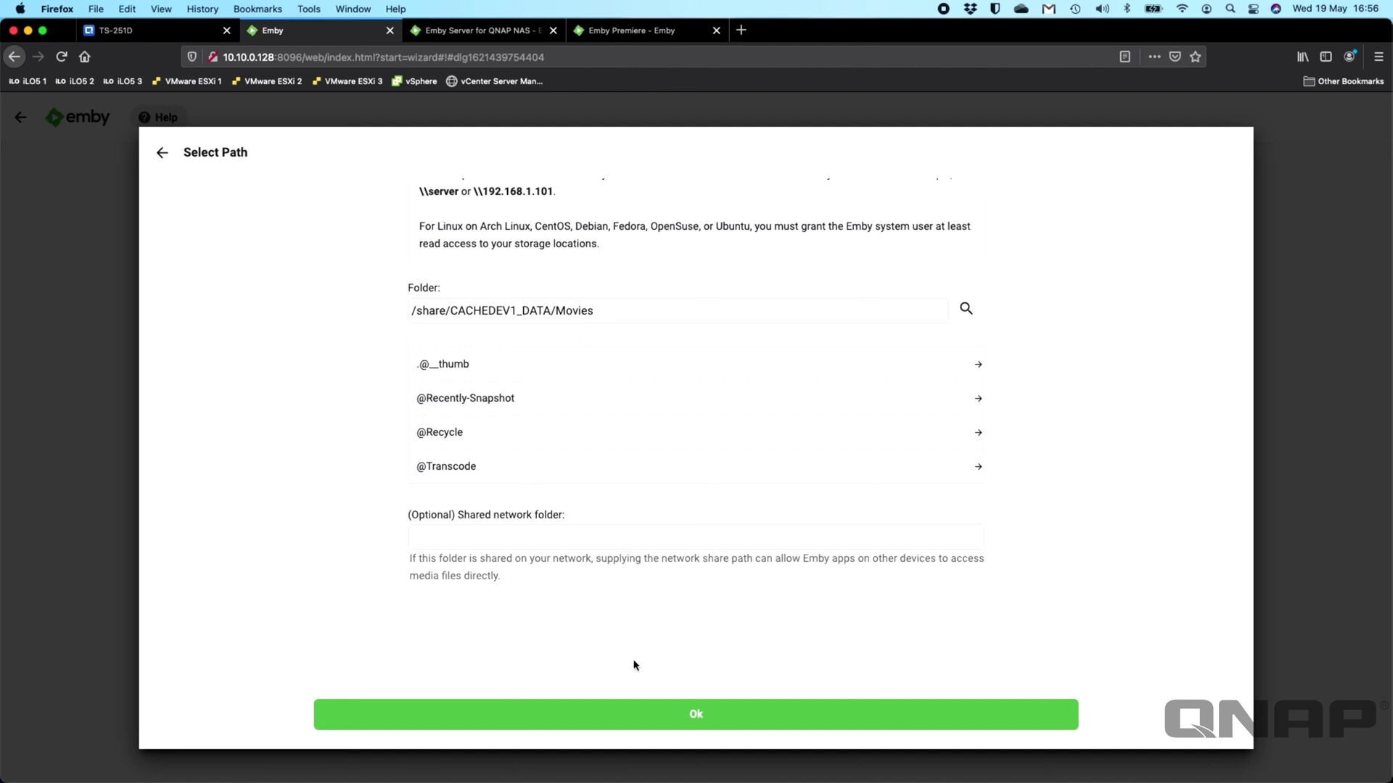
{"action": "left_click", "coordinate": [629, 723]}
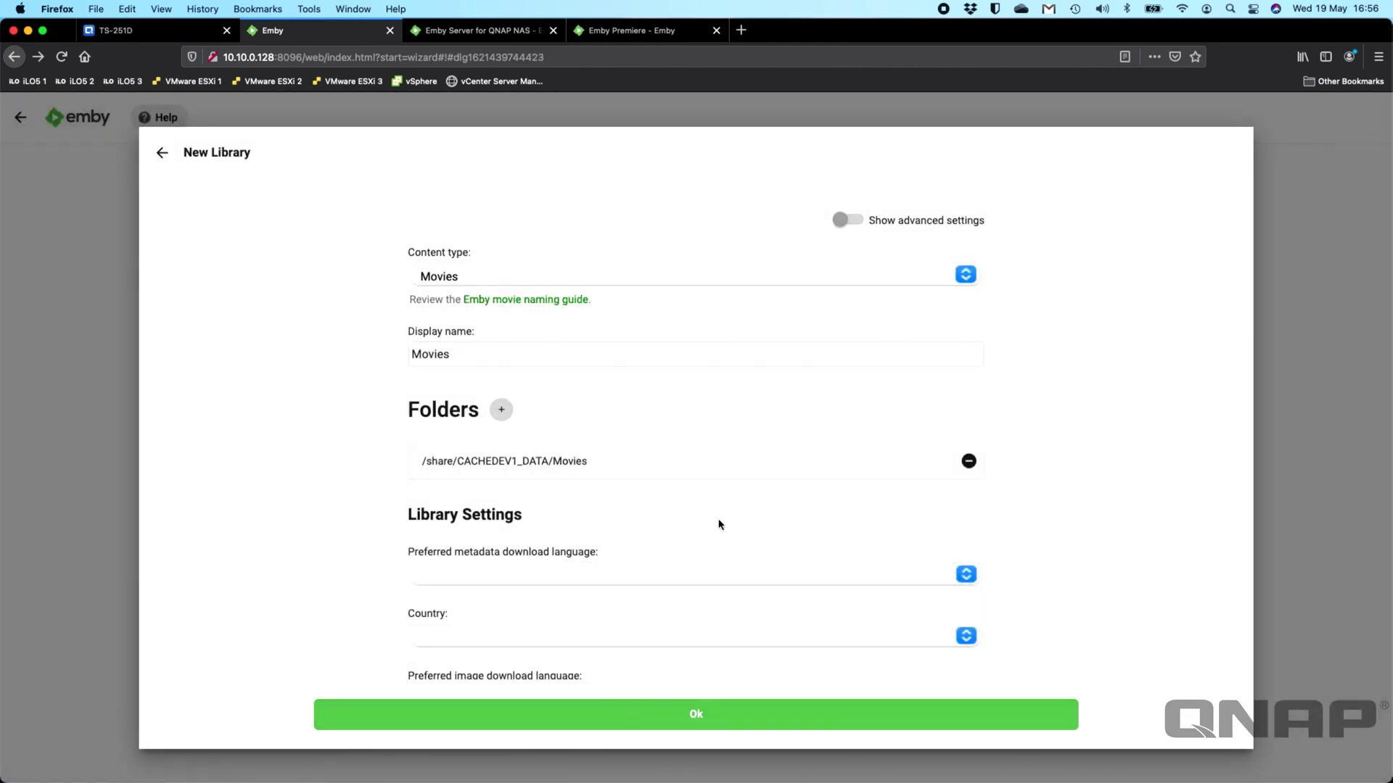
Set the library's preferred metadata language to English and country to United Kingdom
{"action": "scroll", "coordinate": [718, 524], "scroll_direction": "down", "scroll_amount": 5}
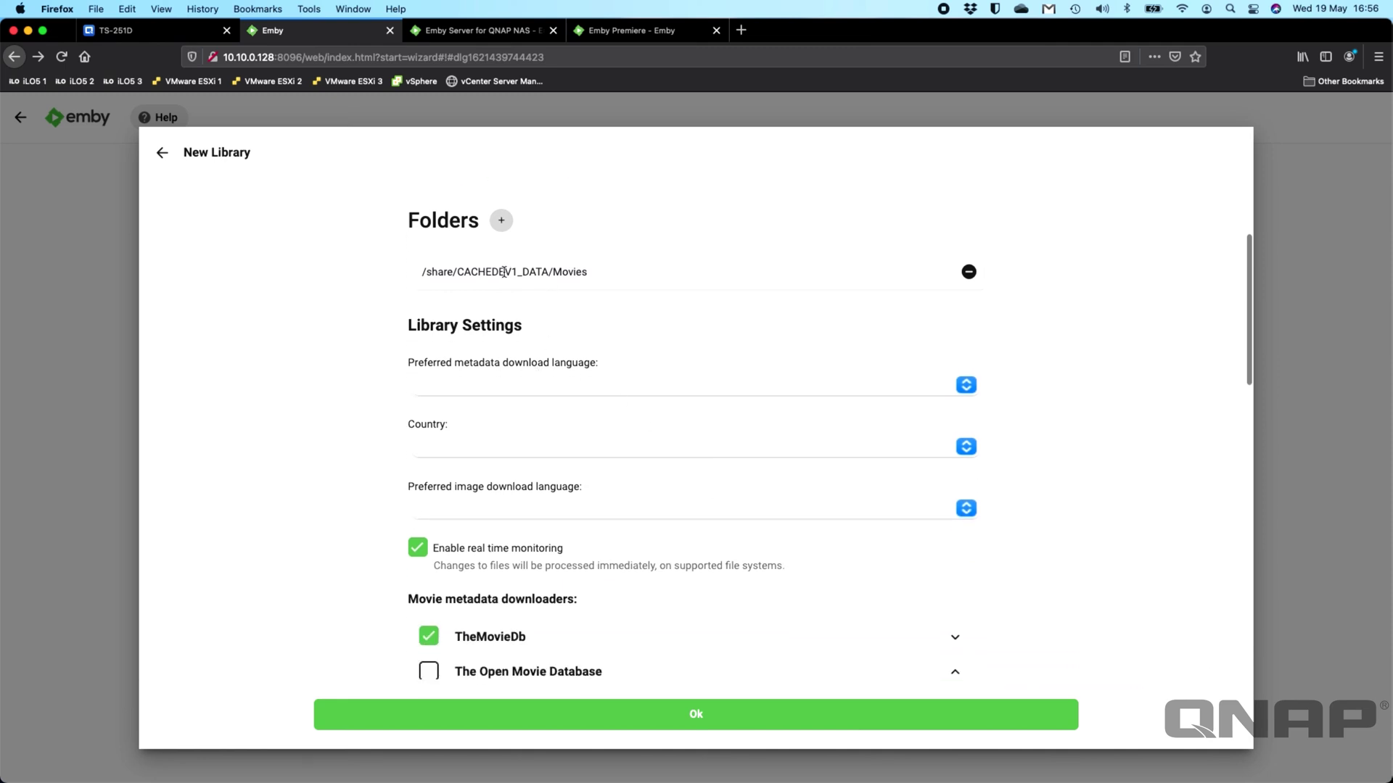
{"action": "left_click", "coordinate": [676, 386]}
{"action": "scroll", "coordinate": [665, 499], "scroll_direction": "down", "scroll_amount": 15}
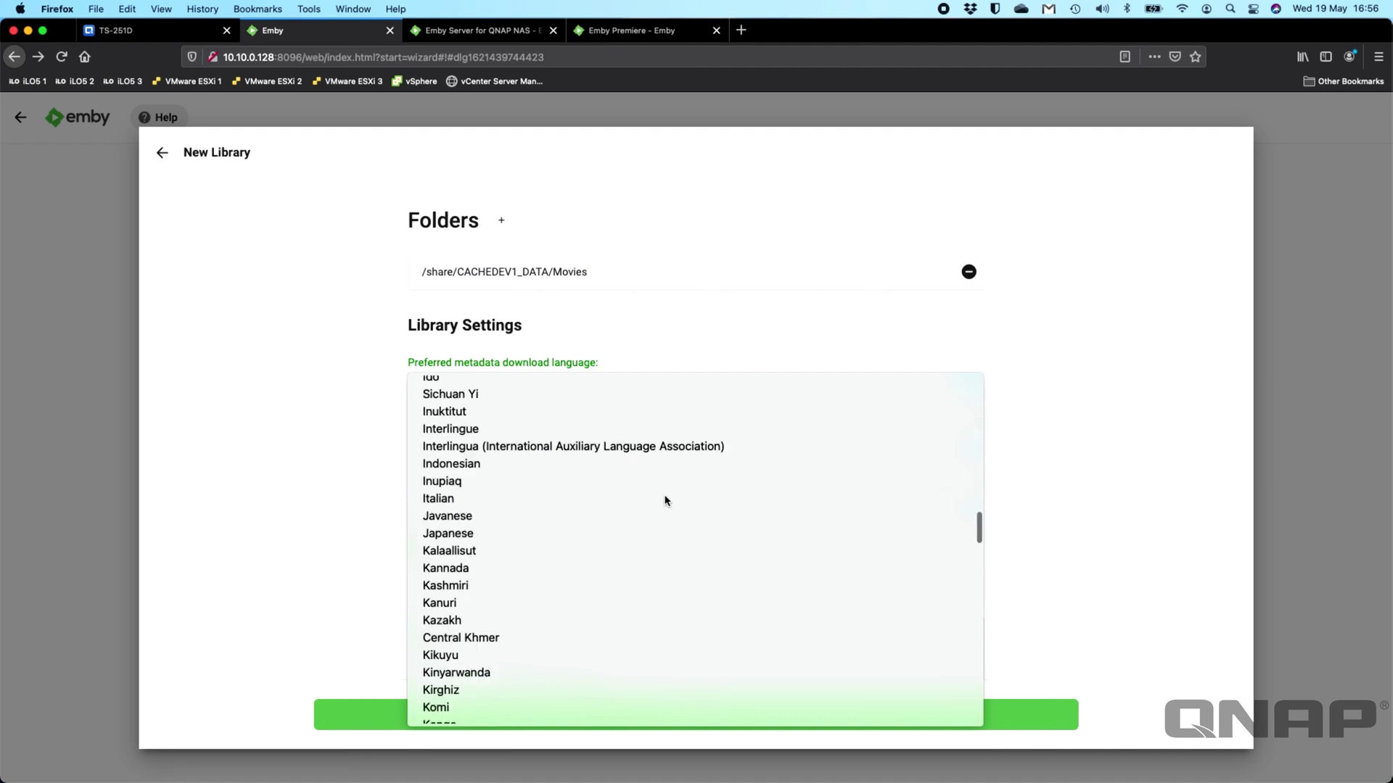
{"action": "scroll", "coordinate": [637, 506], "scroll_direction": "up", "scroll_amount": 15}
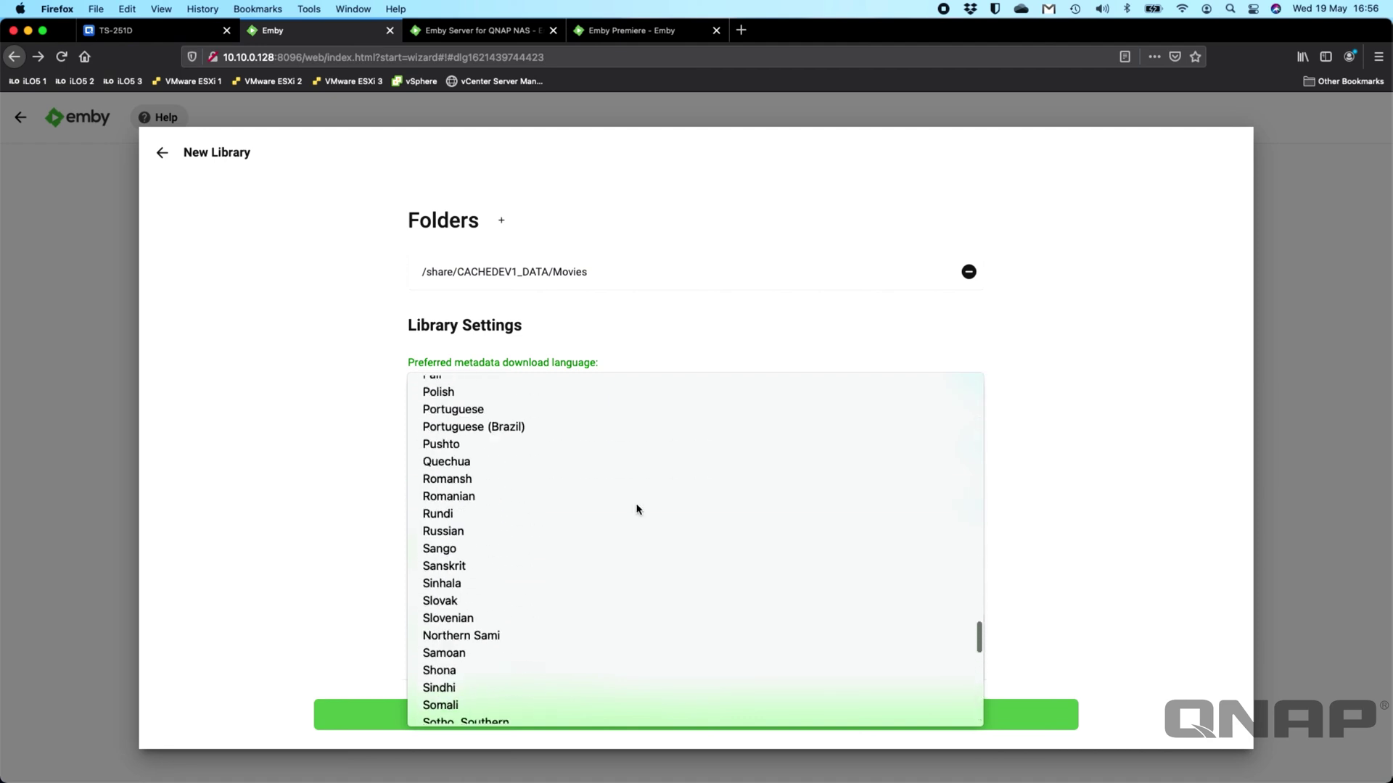
{"action": "scroll", "coordinate": [587, 519], "scroll_direction": "up", "scroll_amount": 5}
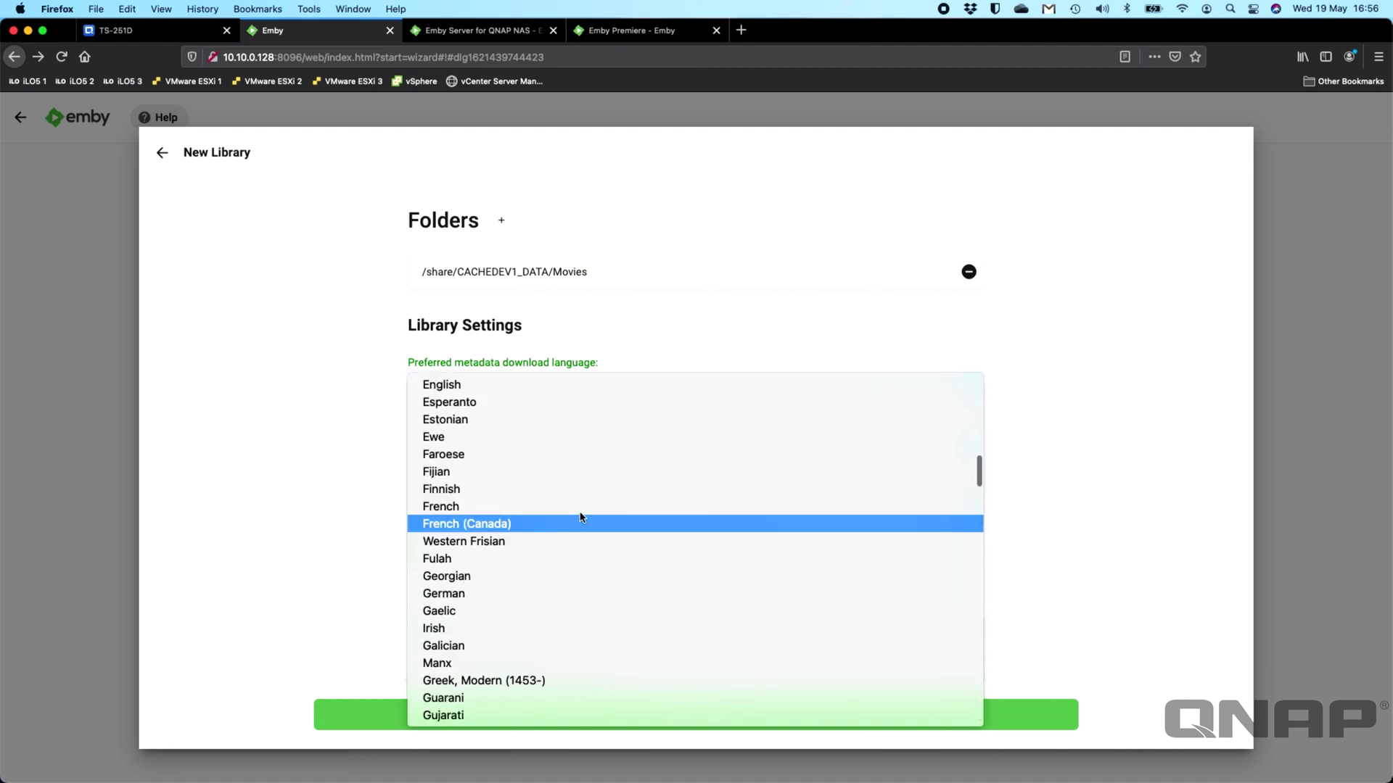
{"action": "left_click", "coordinate": [533, 384]}
{"action": "left_click", "coordinate": [547, 449]}
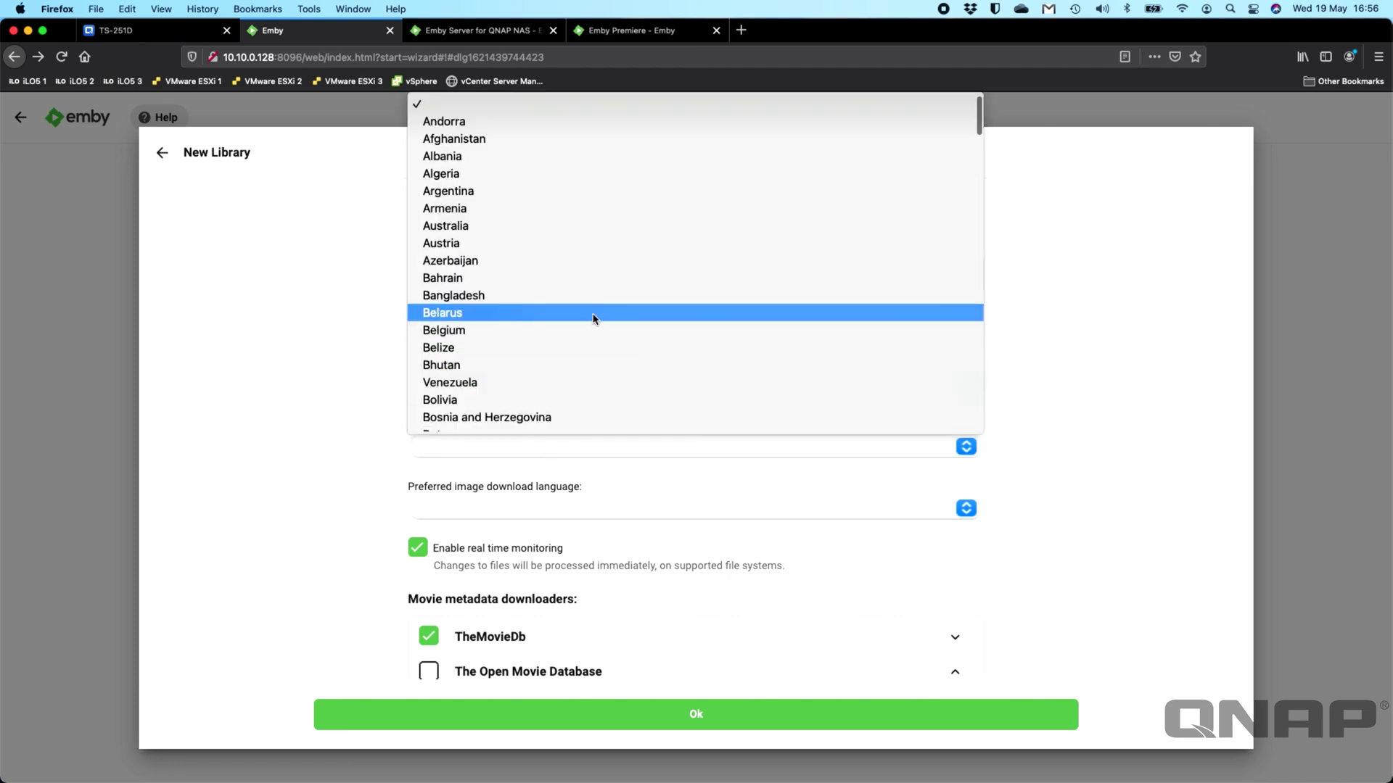
{"action": "scroll", "coordinate": [593, 316], "scroll_direction": "down", "scroll_amount": 15}
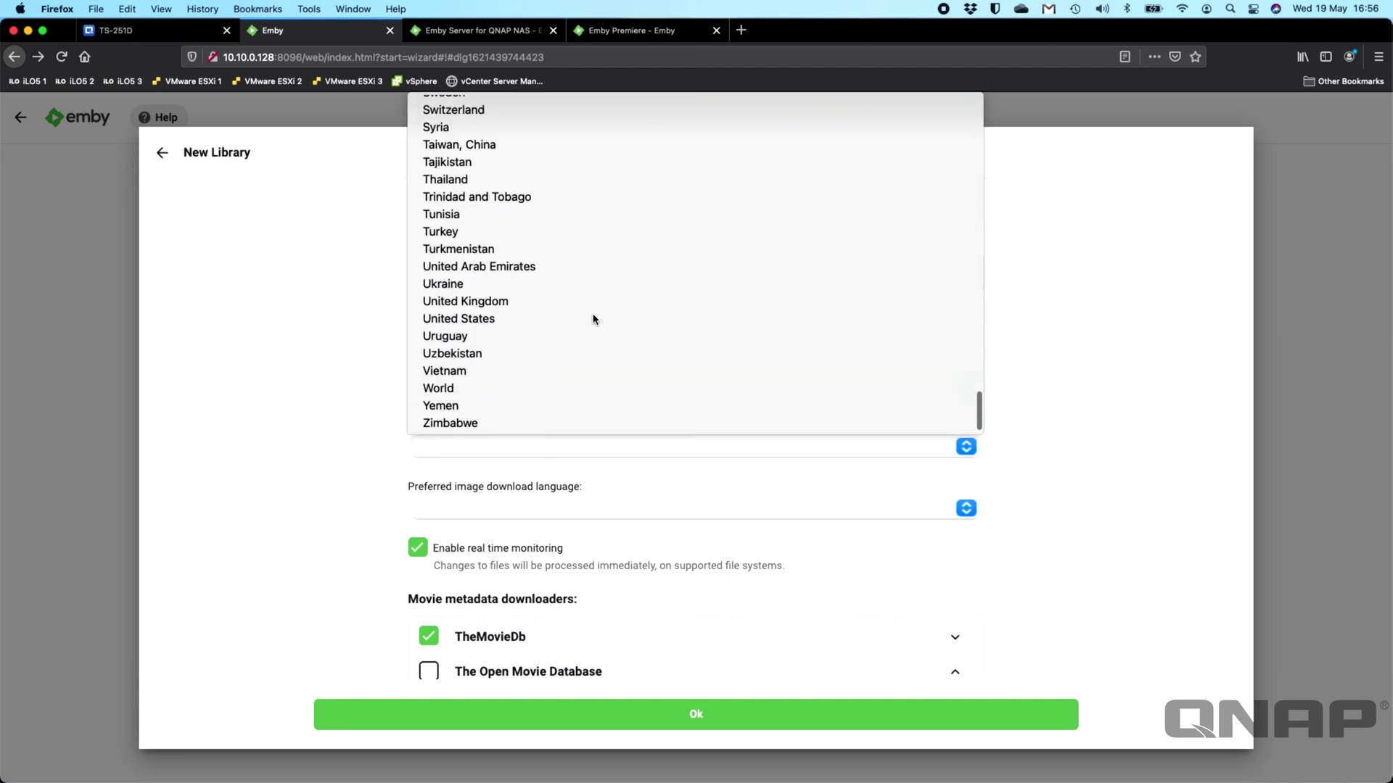
{"action": "left_click", "coordinate": [545, 302]}
Set the image download language to English and save the Movies library
{"action": "left_click", "coordinate": [667, 513]}
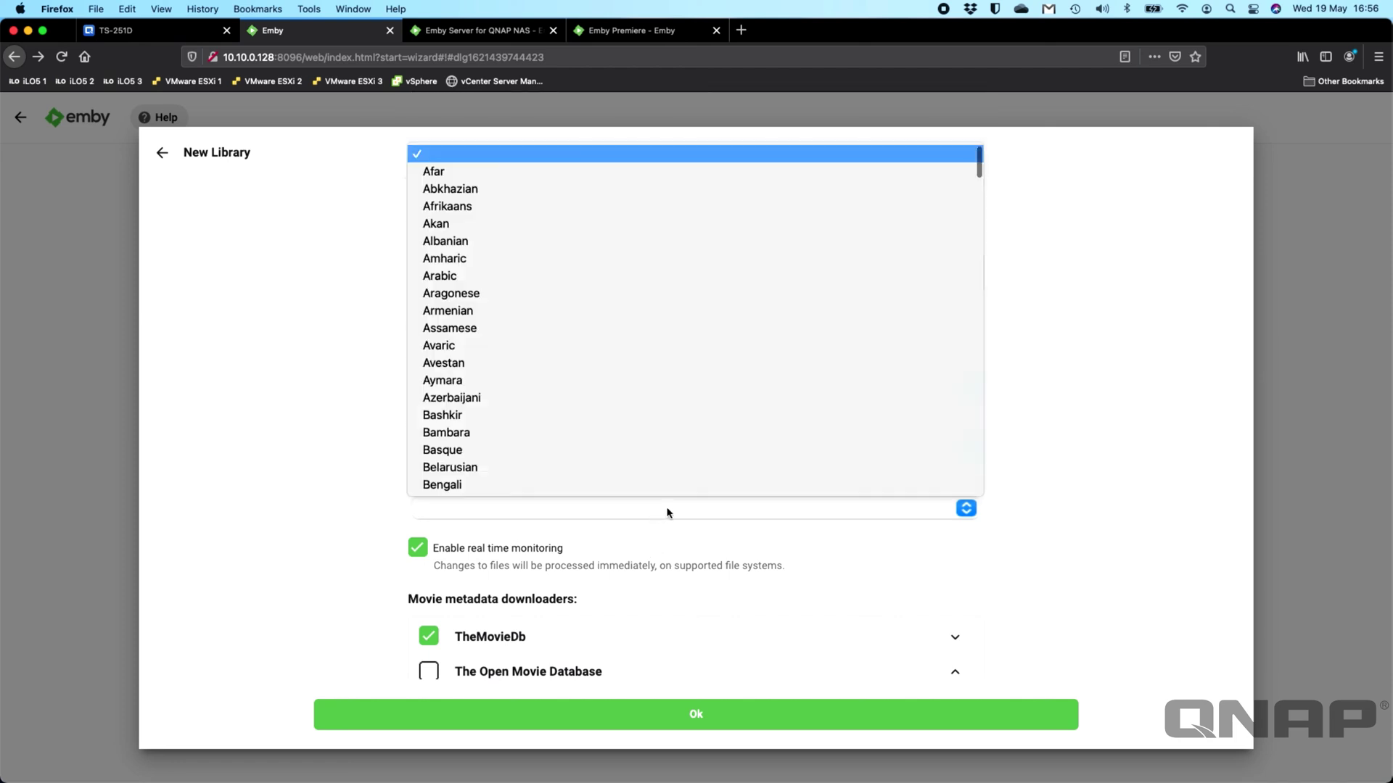
{"action": "scroll", "coordinate": [664, 394], "scroll_direction": "down", "scroll_amount": 15}
{"action": "scroll", "coordinate": [664, 394], "scroll_direction": "up", "scroll_amount": 10}
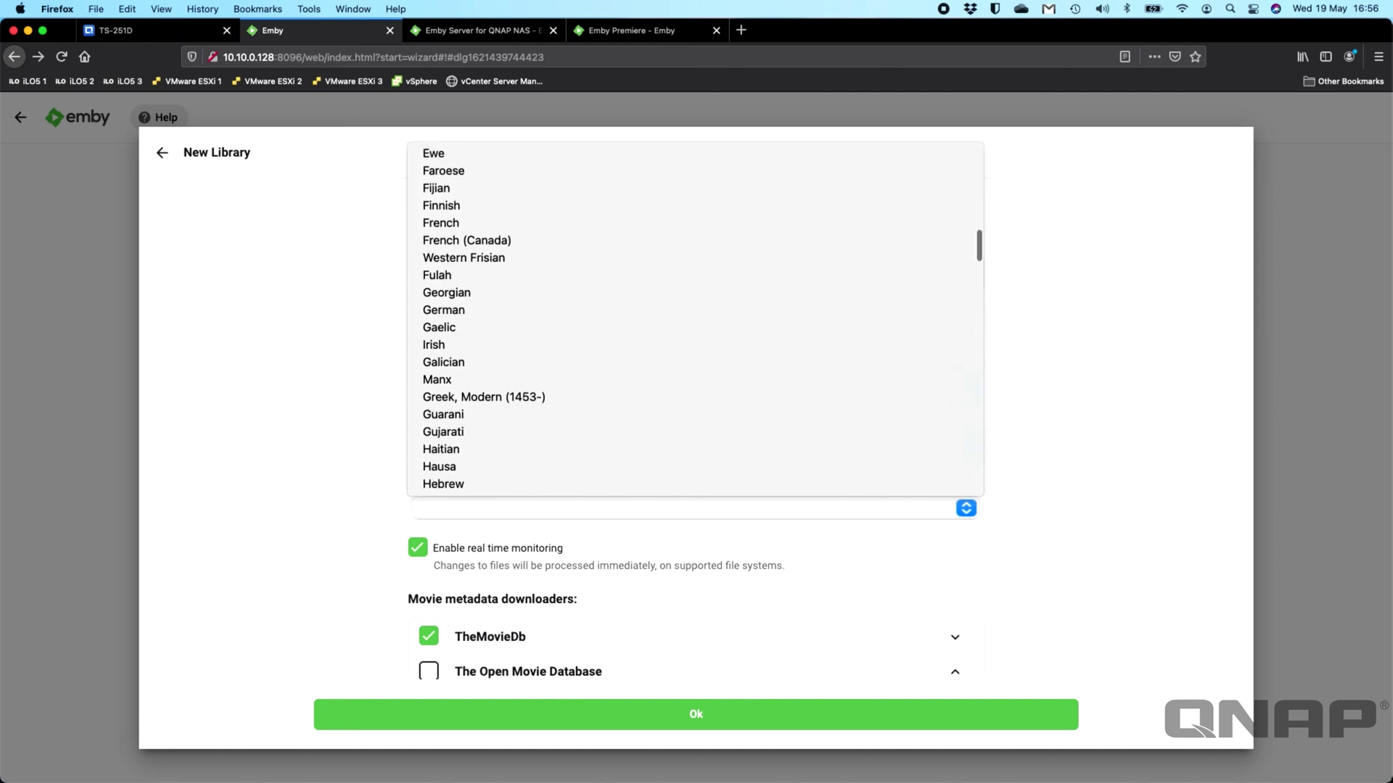
{"action": "scroll", "coordinate": [581, 327], "scroll_direction": "down", "scroll_amount": 2}
{"action": "scroll", "coordinate": [508, 217], "scroll_direction": "up", "scroll_amount": 3}
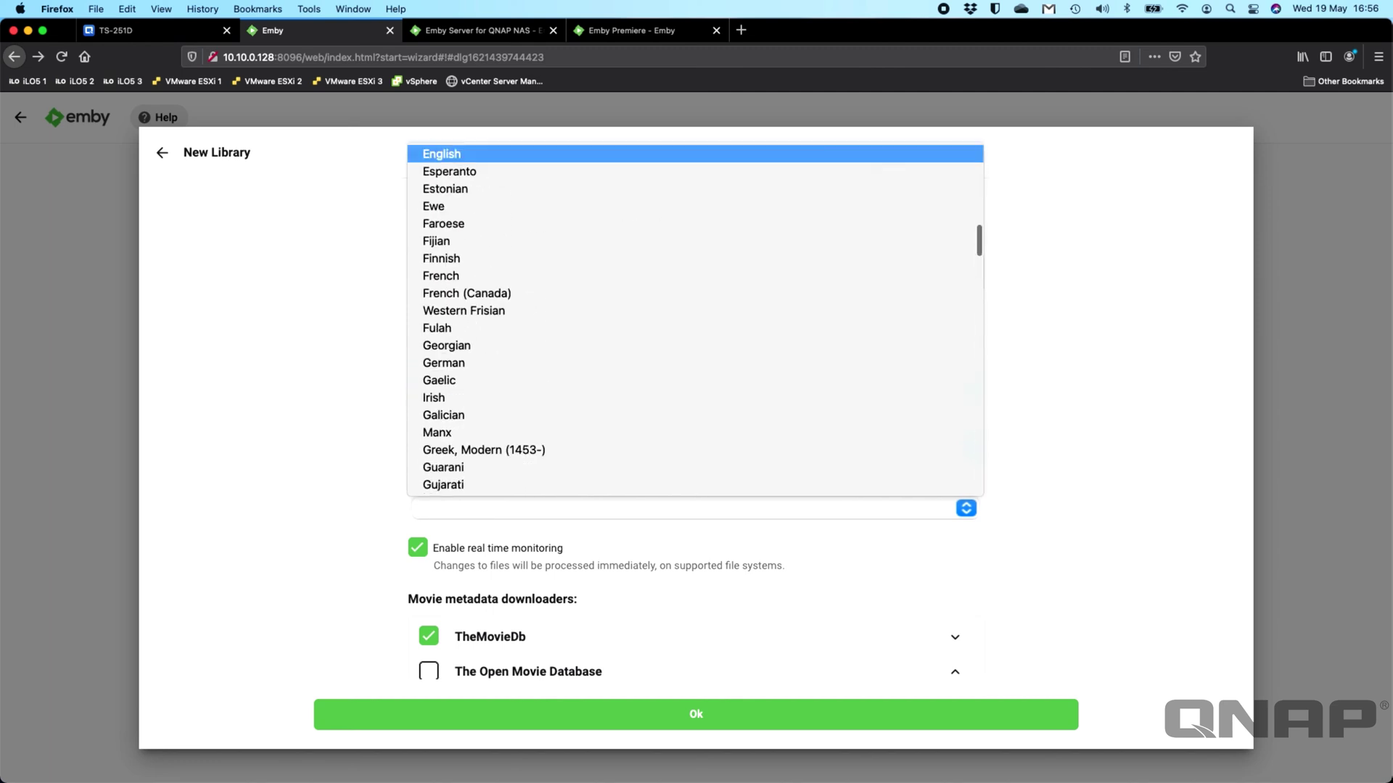
{"action": "left_click", "coordinate": [478, 155]}
{"action": "scroll", "coordinate": [912, 527], "scroll_direction": "down", "scroll_amount": 3}
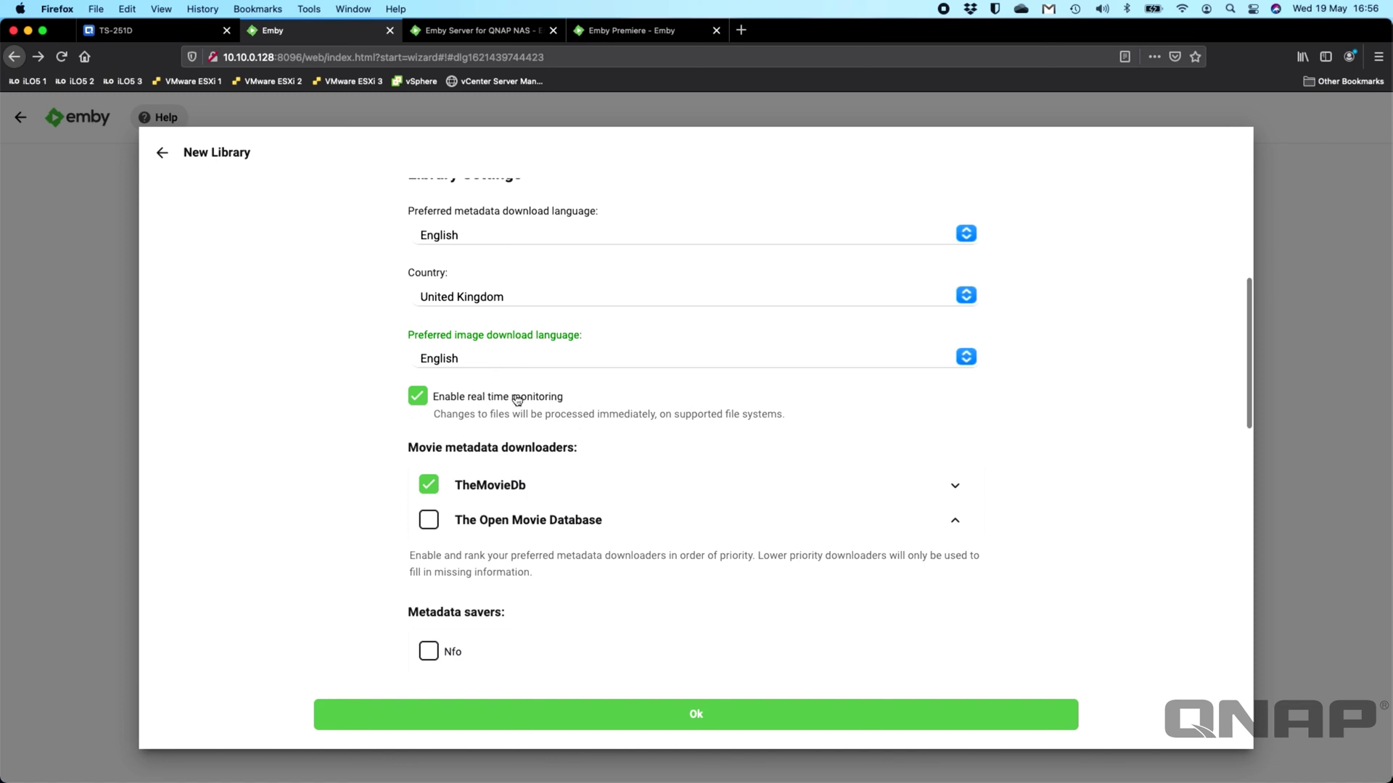
{"action": "scroll", "coordinate": [361, 432], "scroll_direction": "down", "scroll_amount": 3}
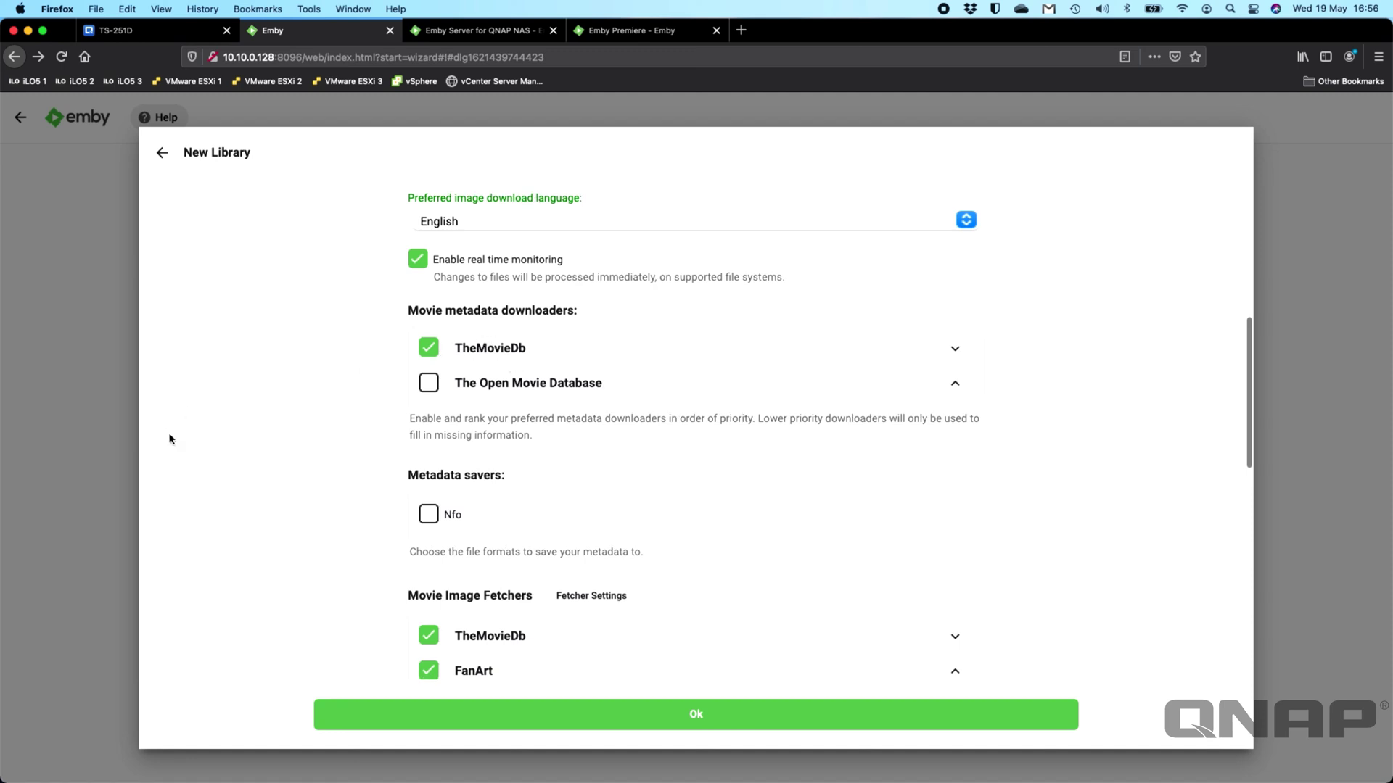
{"action": "scroll", "coordinate": [297, 416], "scroll_direction": "down", "scroll_amount": 9}
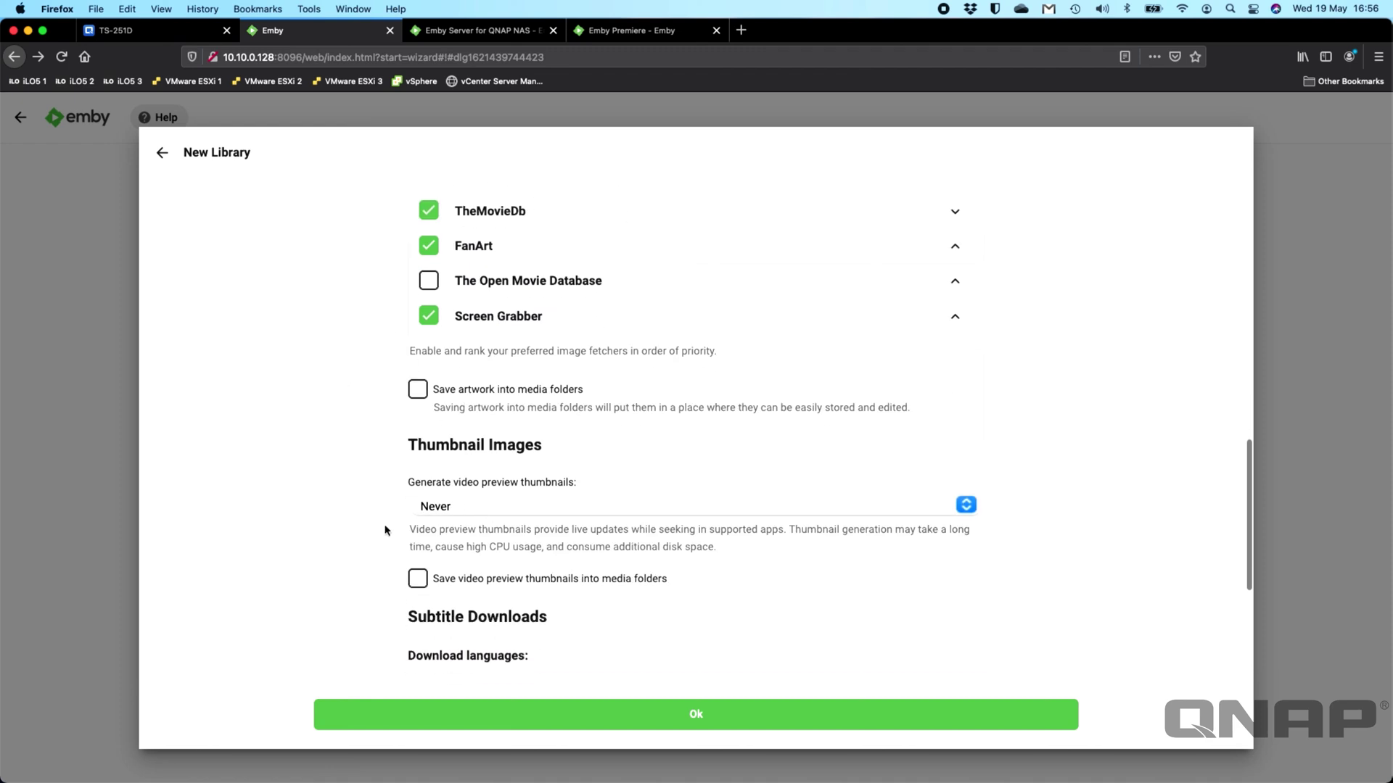
{"action": "scroll", "coordinate": [391, 544], "scroll_direction": "down", "scroll_amount": 4}
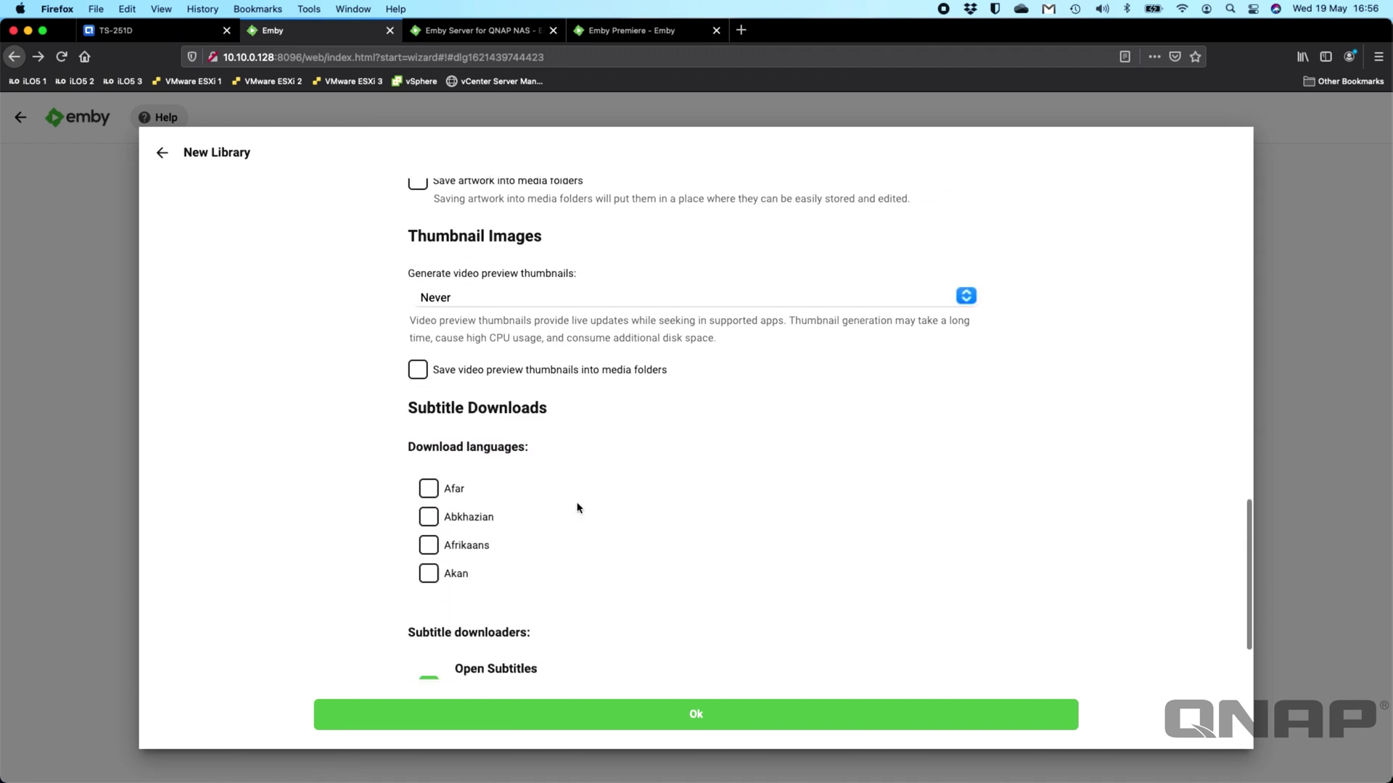
{"action": "scroll", "coordinate": [359, 498], "scroll_direction": "down", "scroll_amount": 6}
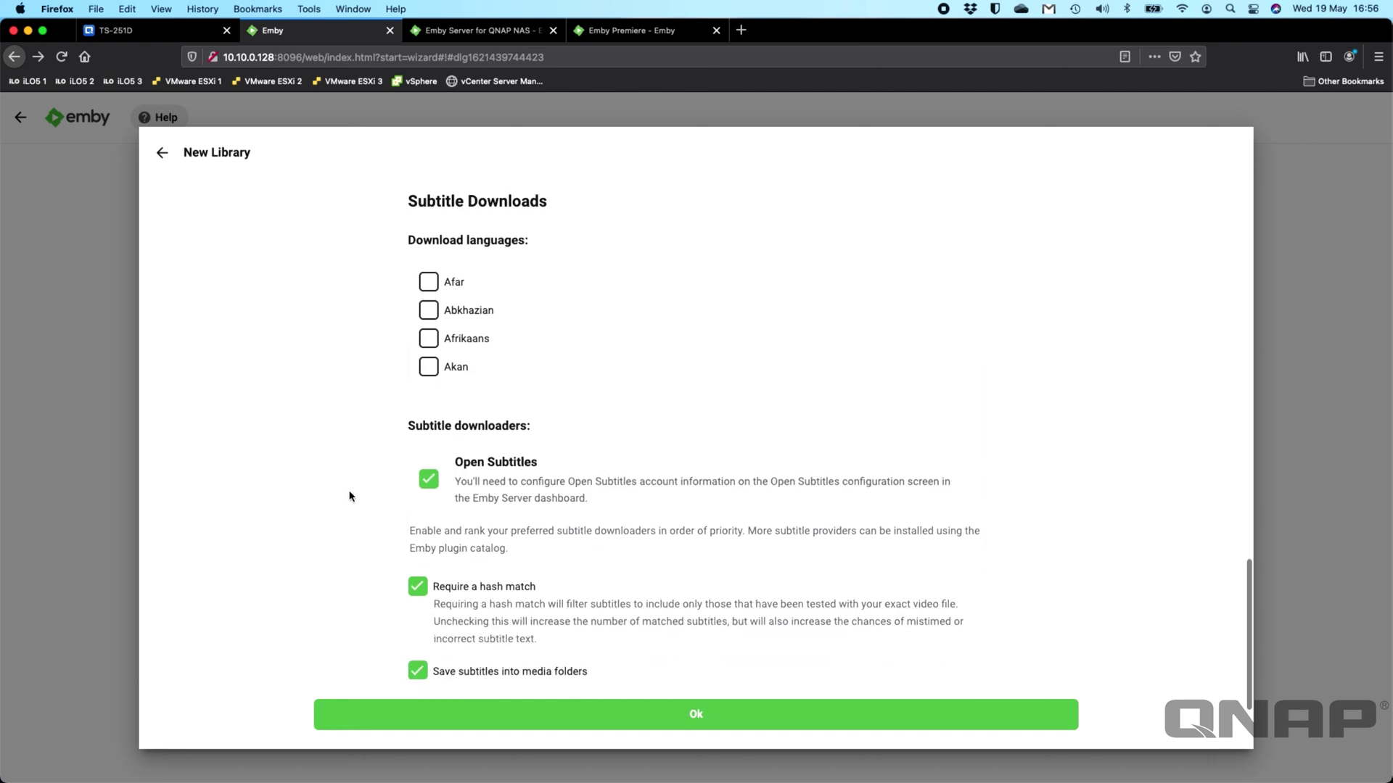
{"action": "left_click", "coordinate": [601, 729]}
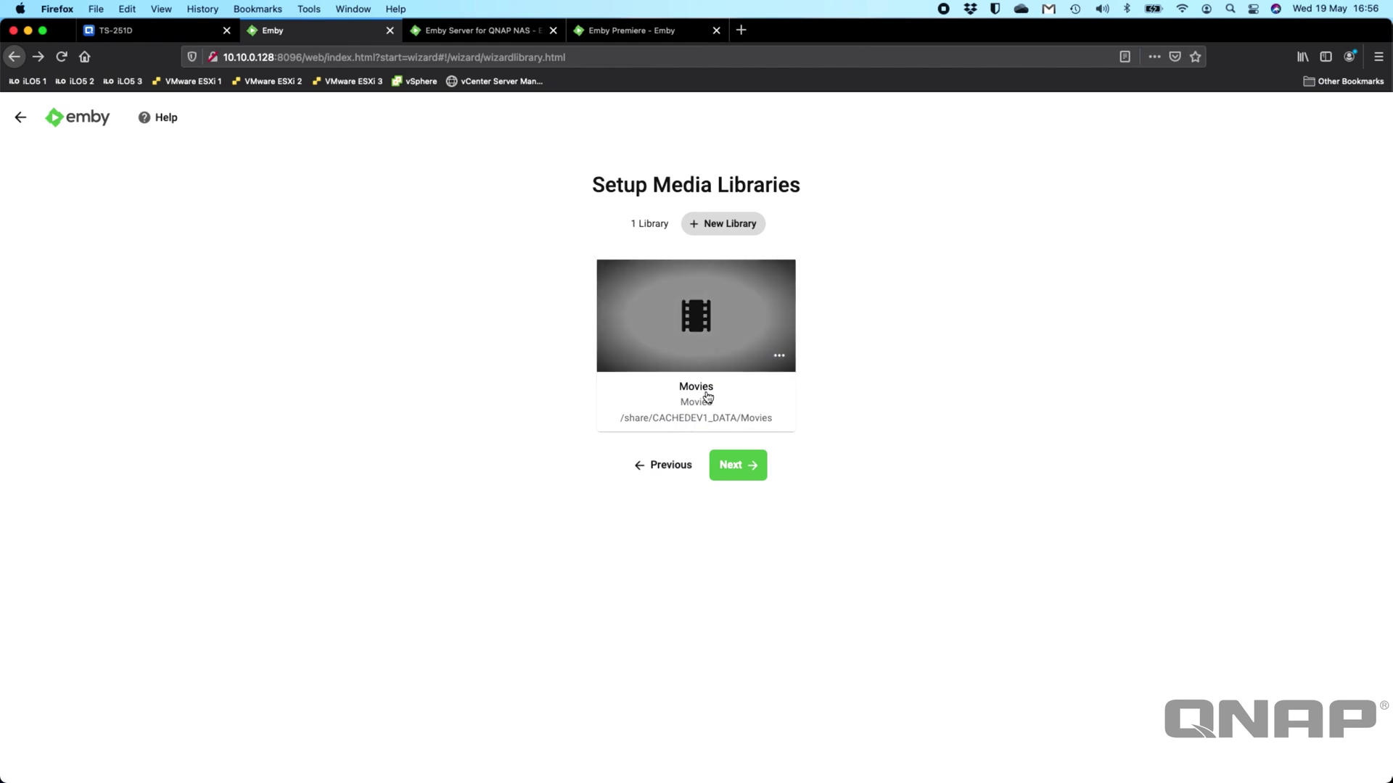
Set United Kingdom as the wizard's default metadata country
{"action": "left_click", "coordinate": [742, 471]}
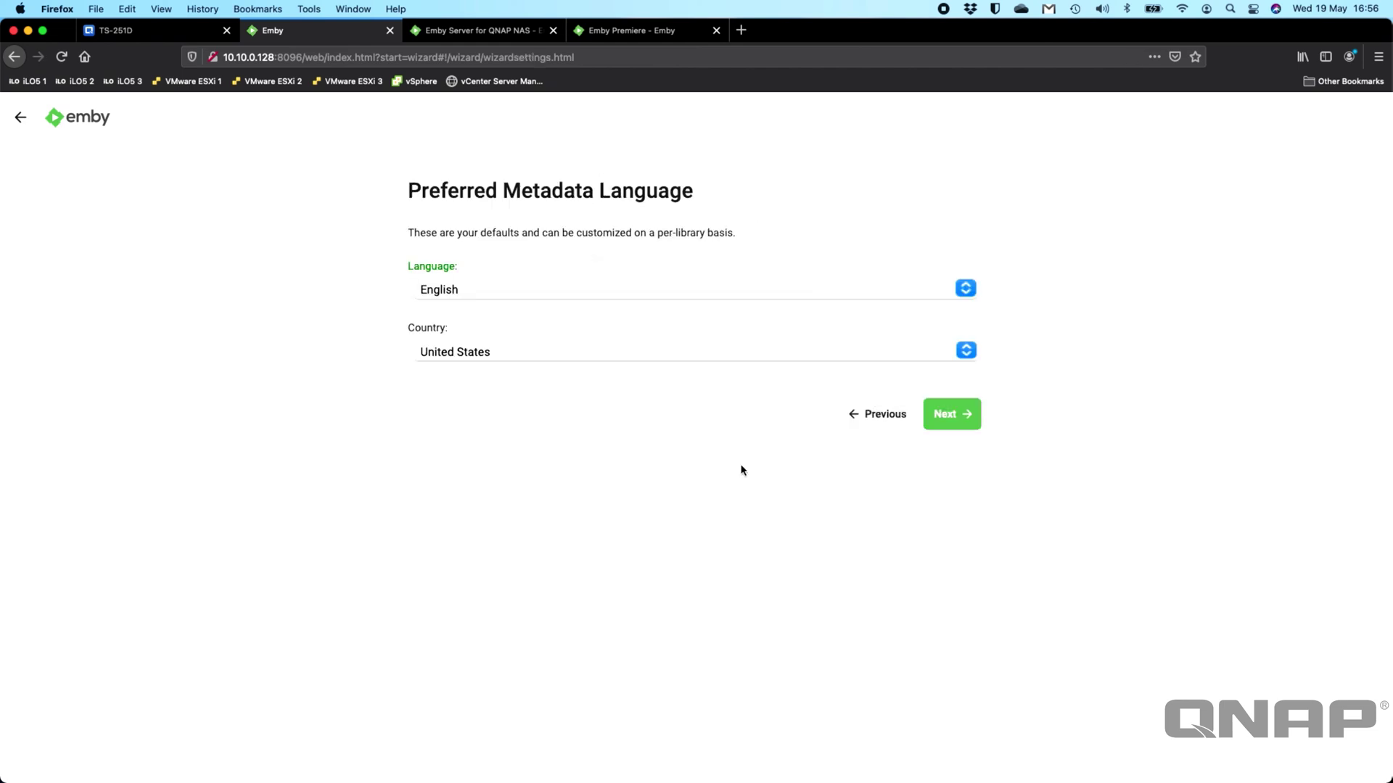
{"action": "left_click", "coordinate": [543, 355]}
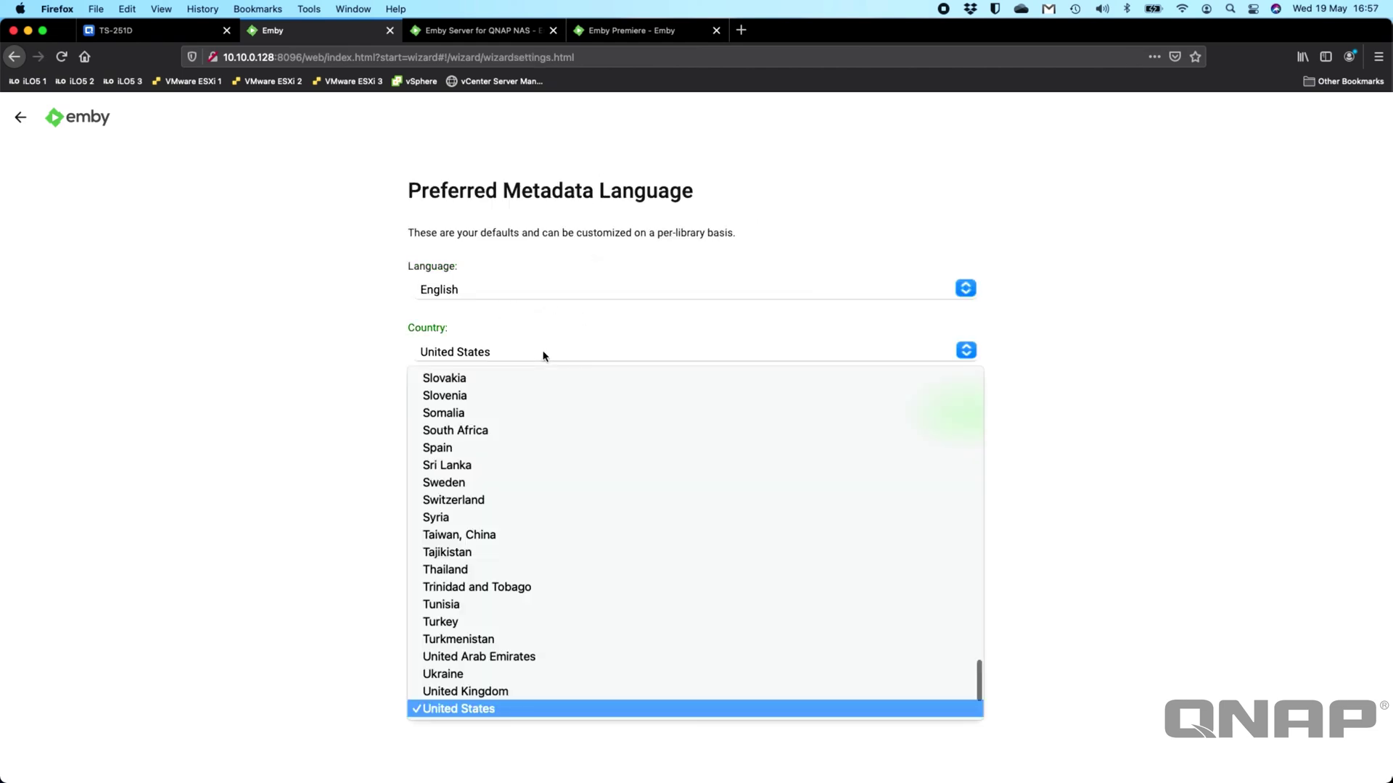
{"action": "left_click", "coordinate": [523, 692]}
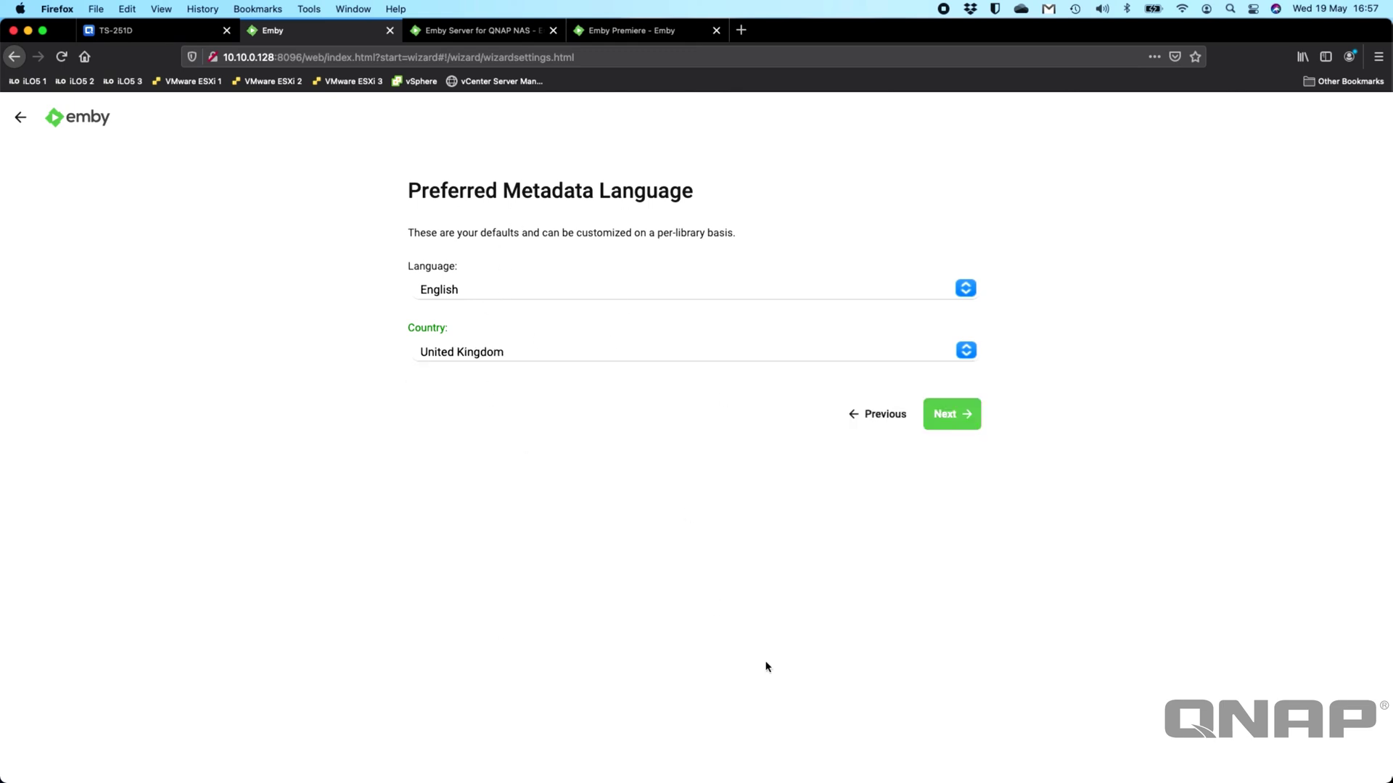
Turn off remote connections and automatic port mapping
{"action": "left_click", "coordinate": [966, 420]}
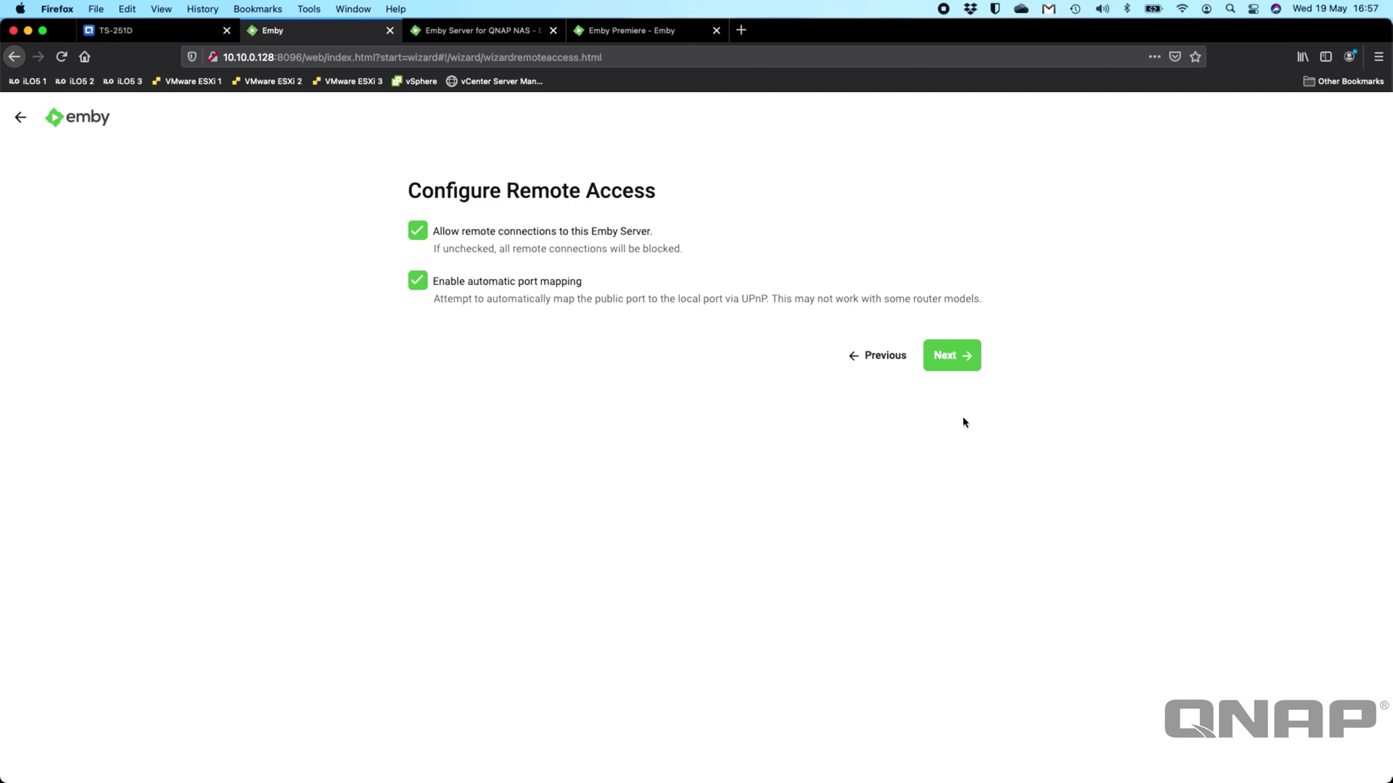
{"action": "left_click", "coordinate": [415, 233]}
{"action": "left_click", "coordinate": [417, 282]}
{"action": "left_click_drag", "start_coordinate": [741, 297], "coordinate": [773, 298]}
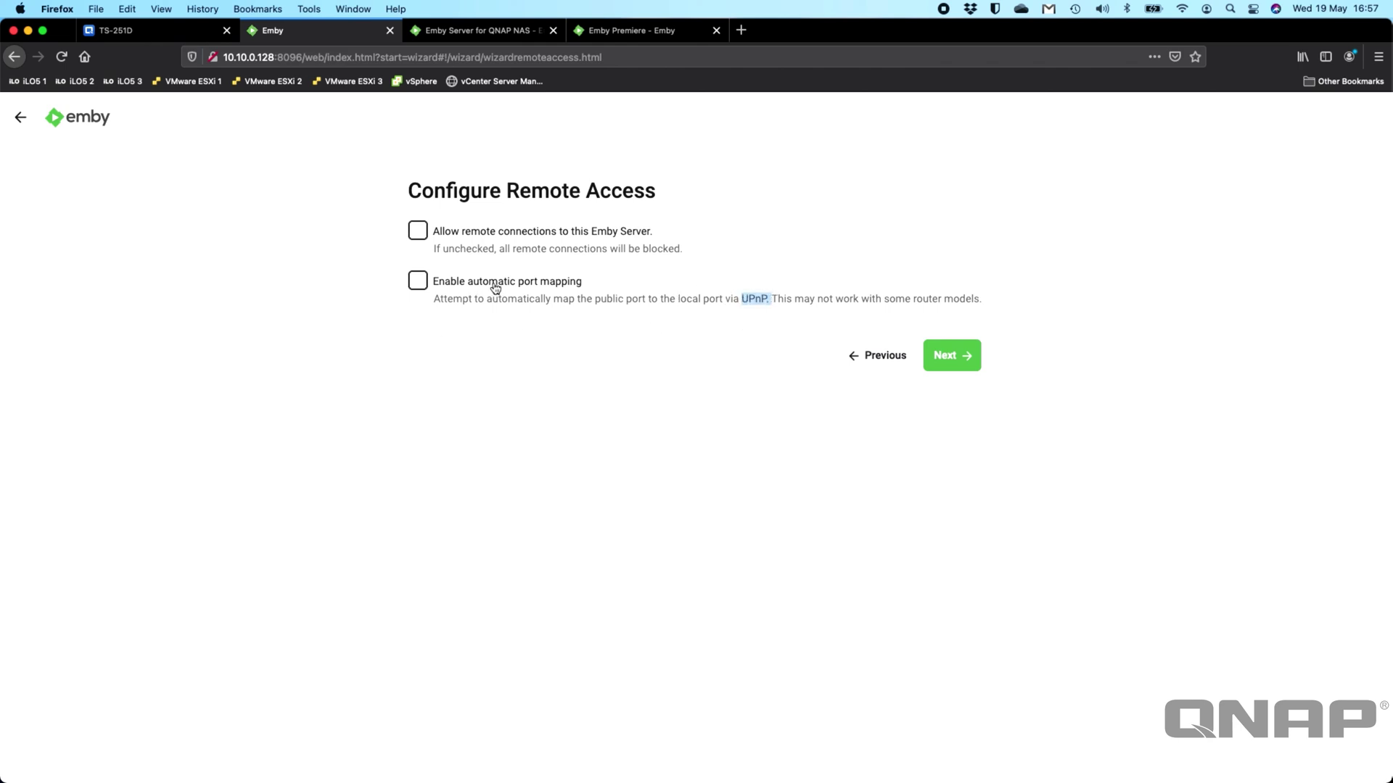
{"action": "left_click", "coordinate": [531, 350]}
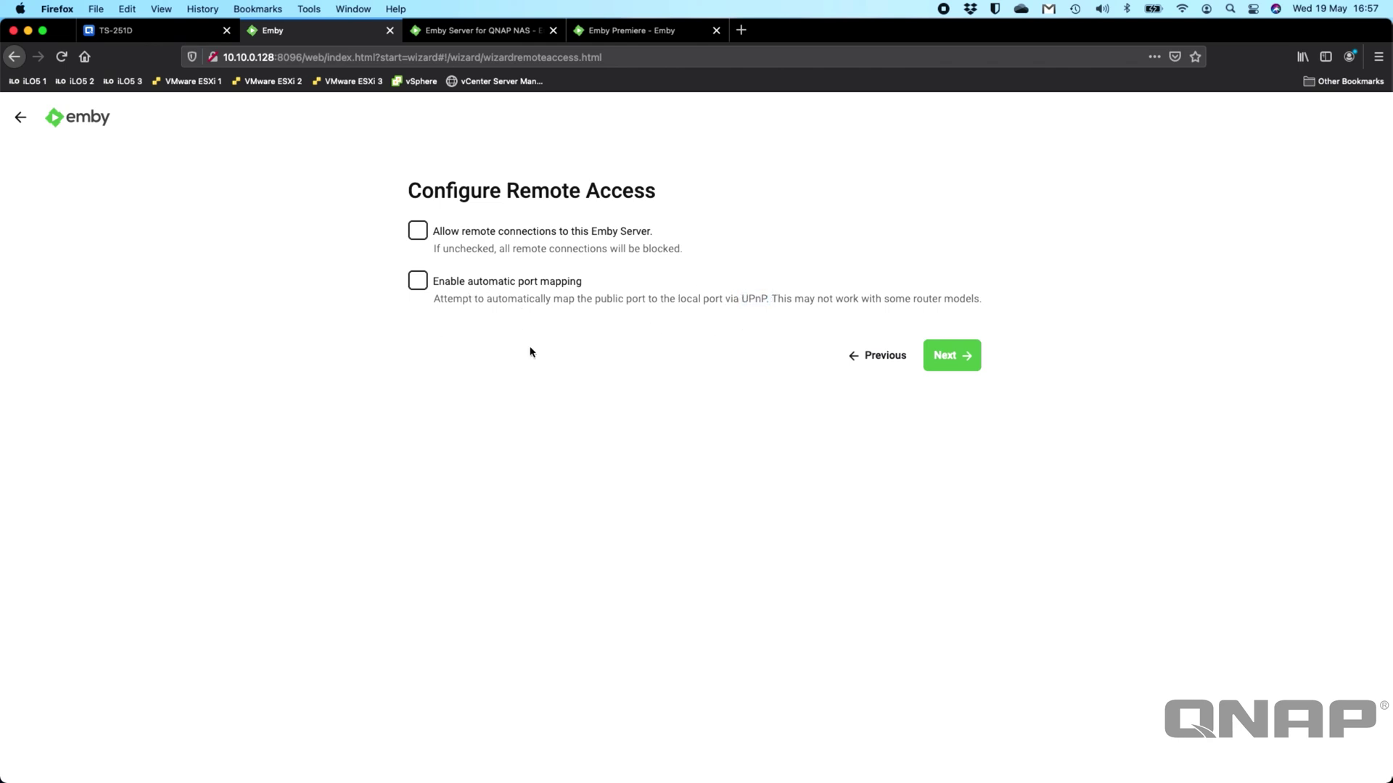
Accept the terms of service and finish the wizard
{"action": "left_click", "coordinate": [960, 361]}
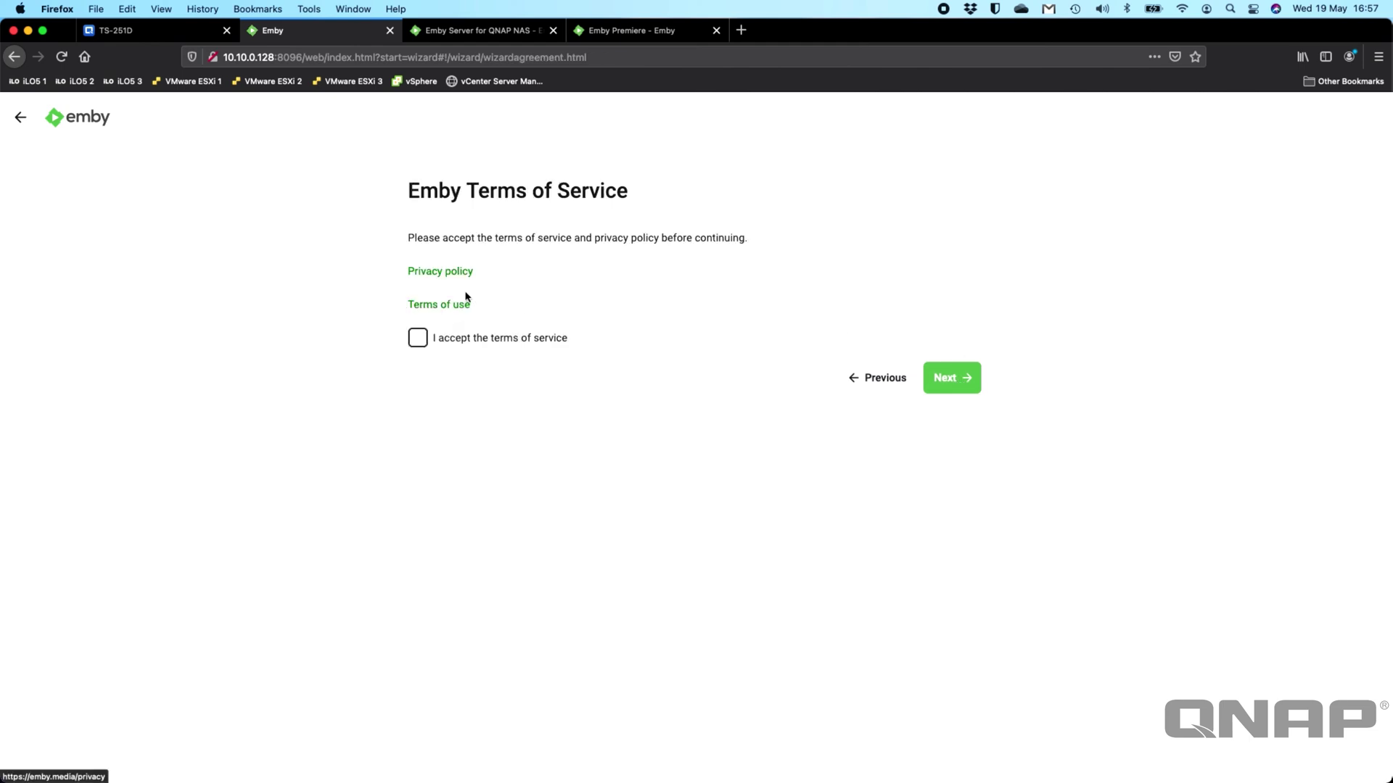
{"action": "left_click", "coordinate": [425, 344]}
{"action": "left_click", "coordinate": [944, 381]}
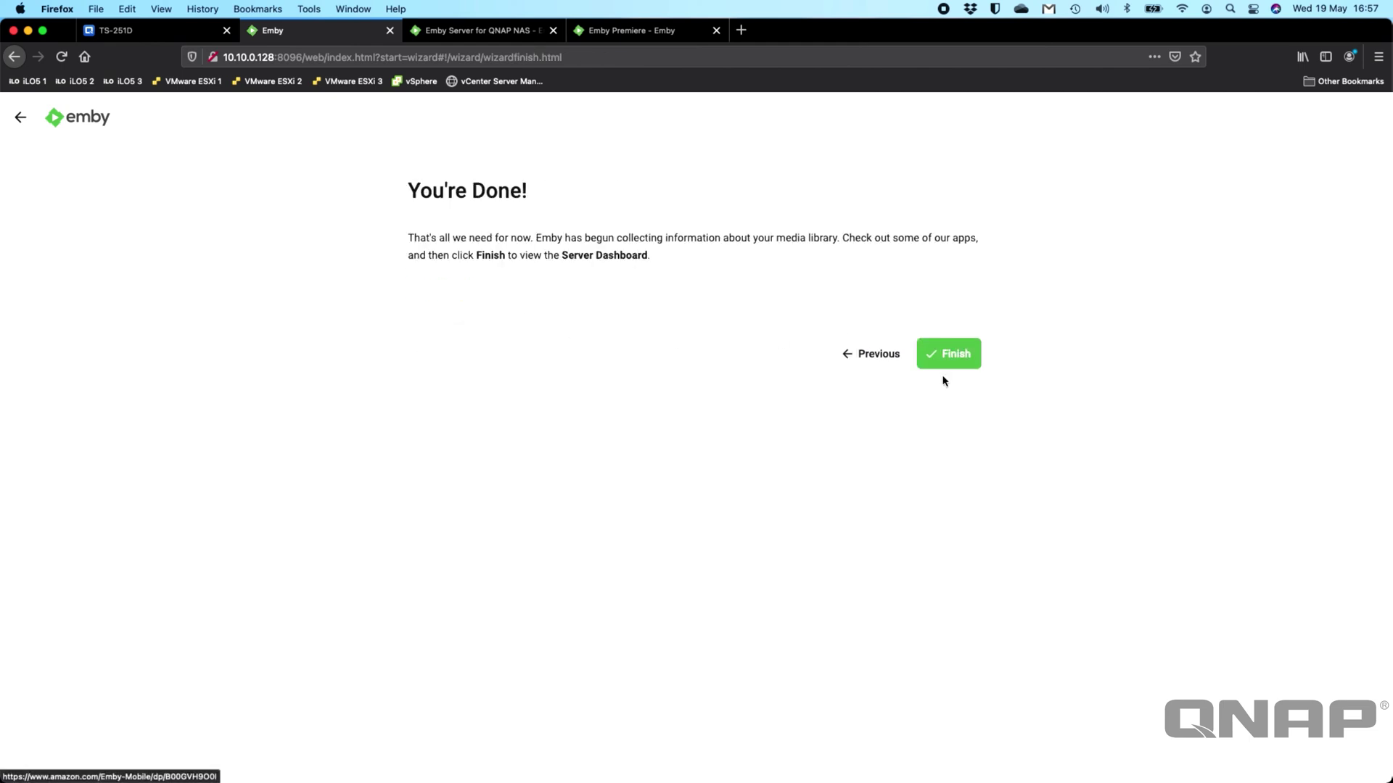
{"action": "left_click", "coordinate": [957, 363]}
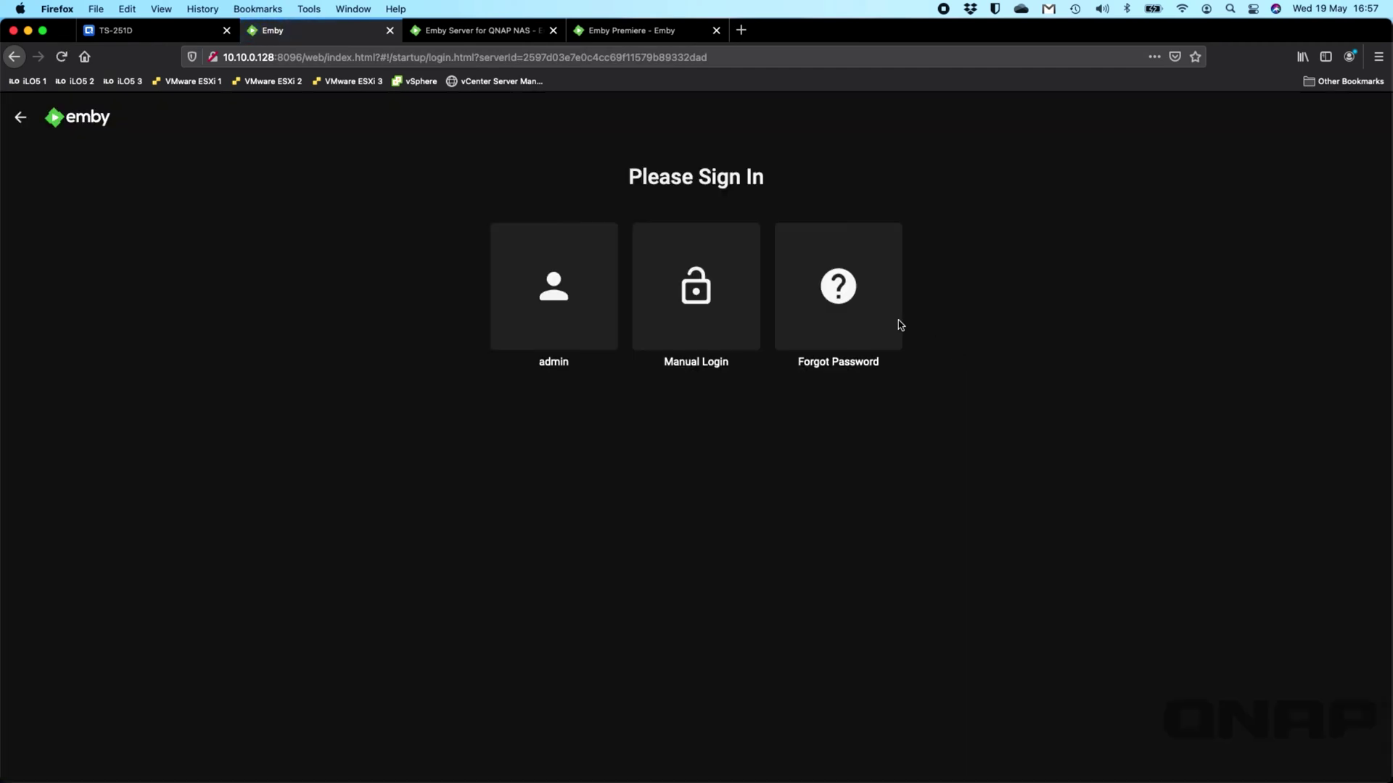
Sign in as the admin user with its password, declining Firefox's save-login offer
{"action": "left_click", "coordinate": [552, 303]}
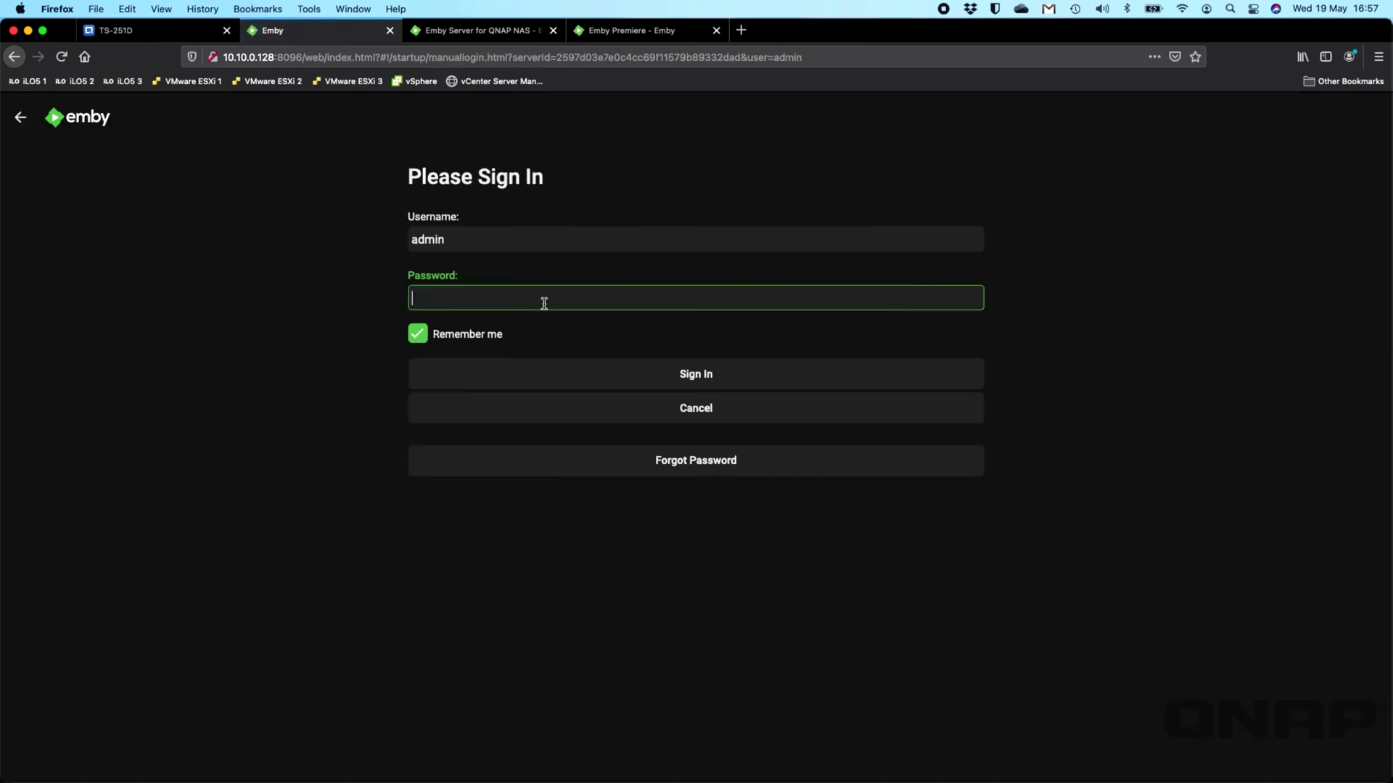
{"action": "type", "text": "•••"}
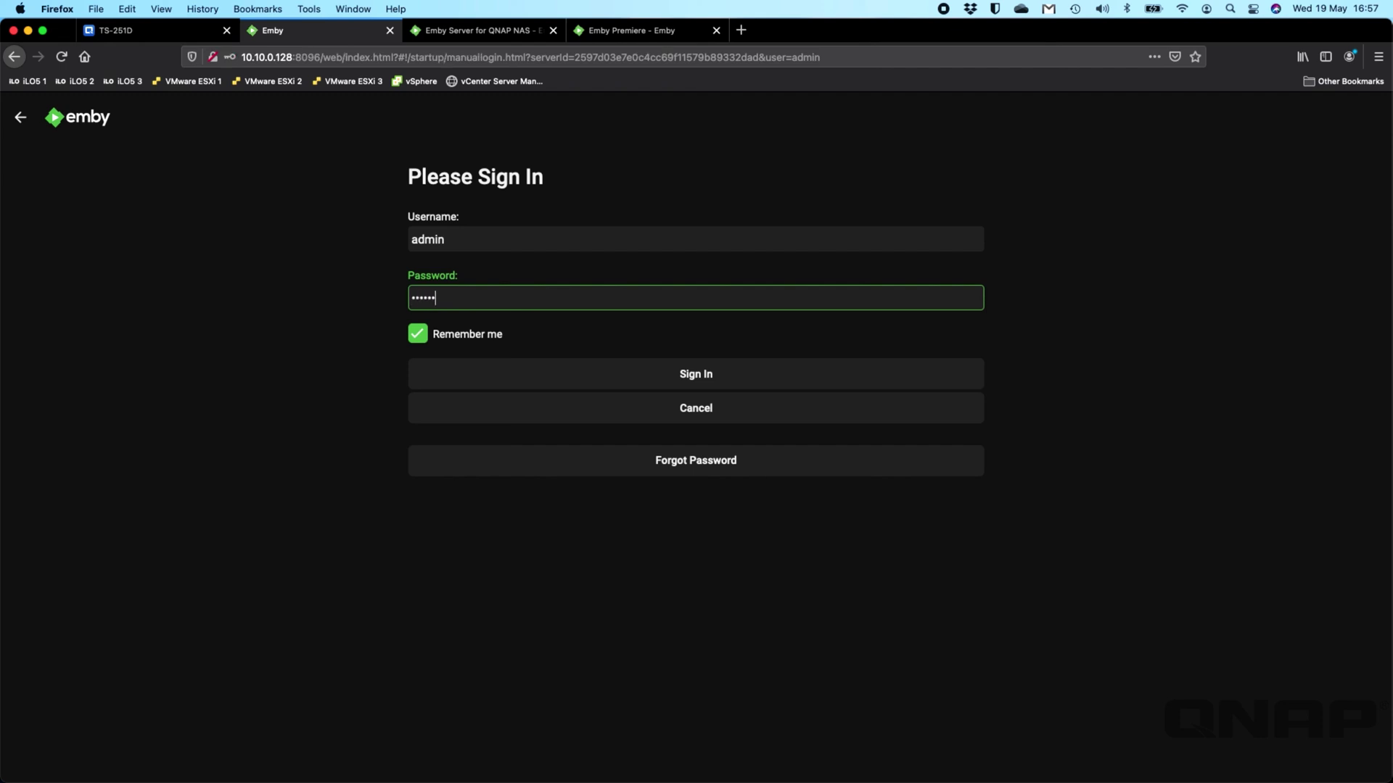
{"action": "left_click", "coordinate": [652, 385]}
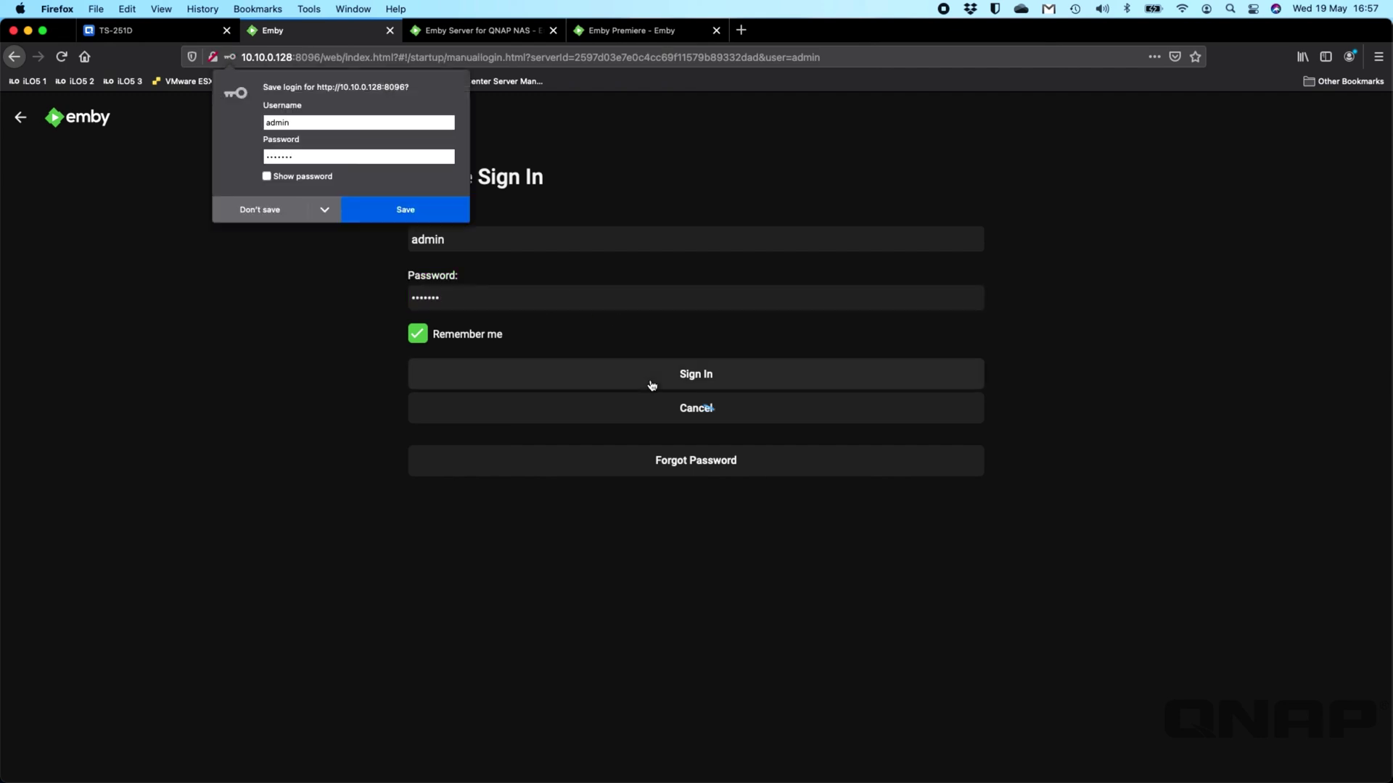
{"action": "left_click", "coordinate": [256, 214]}
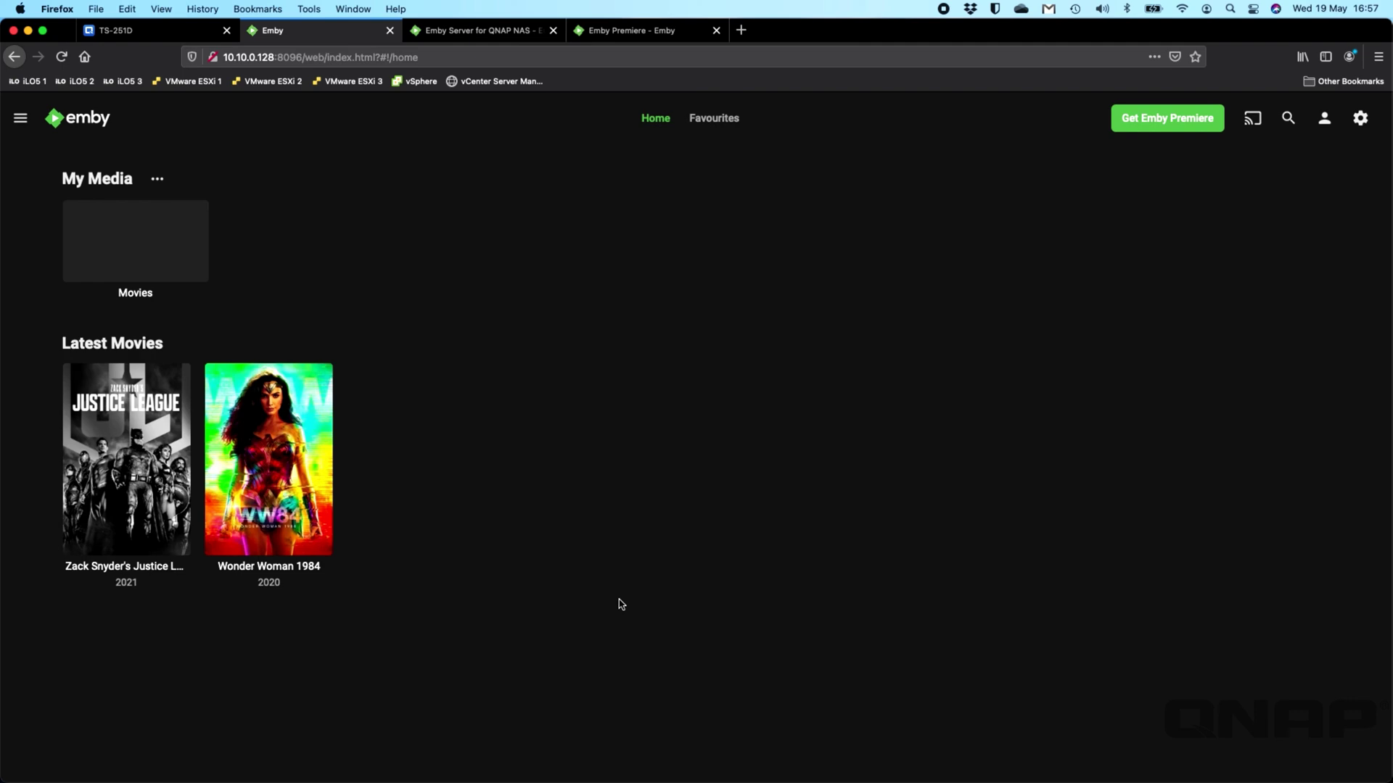
Open the Wonder Woman 1984 details, then browse the Movies folder in QTS File Station
{"action": "left_click", "coordinate": [327, 428]}
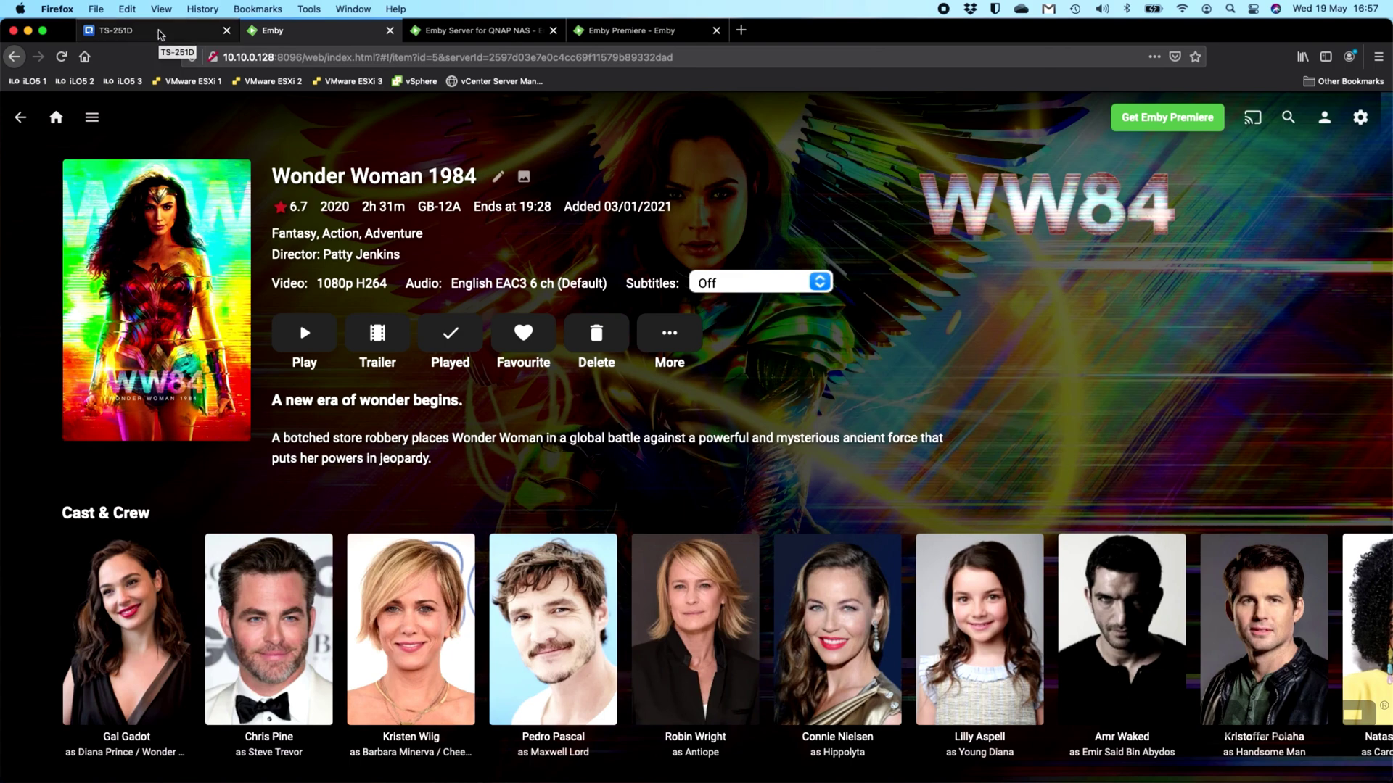
{"action": "left_click", "coordinate": [160, 34]}
{"action": "left_click", "coordinate": [473, 199]}
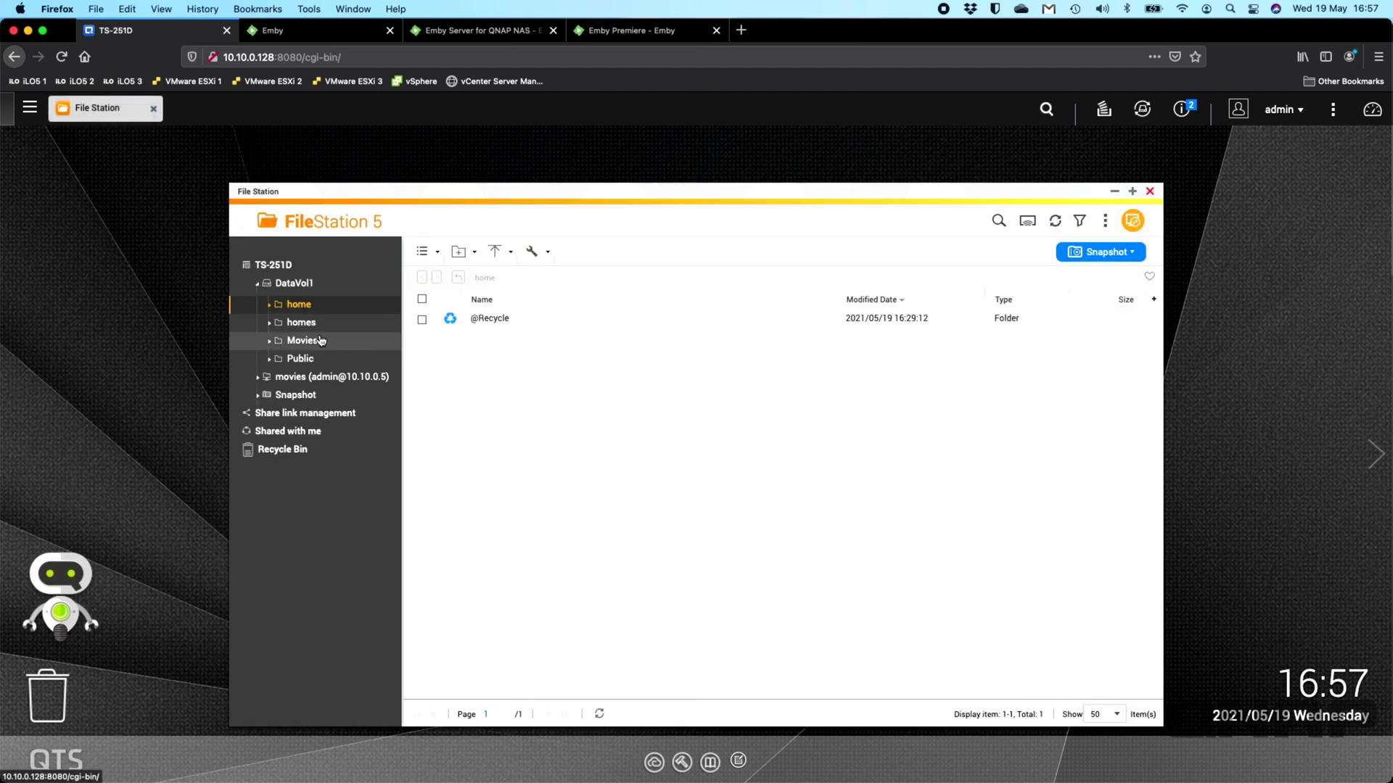
{"action": "left_click", "coordinate": [321, 341]}
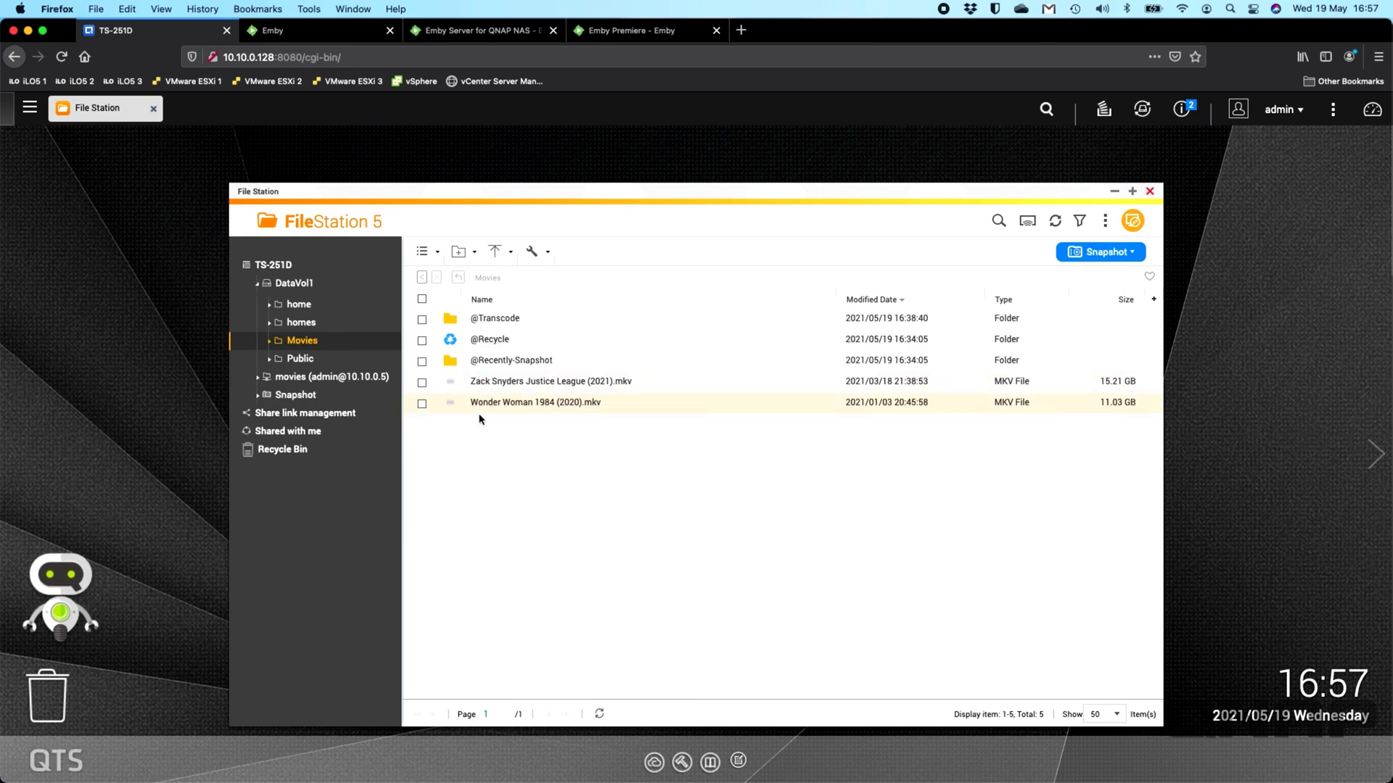
Return from File Station to Emby's Wonder Woman 1984 details page
{"action": "left_click", "coordinate": [332, 33]}
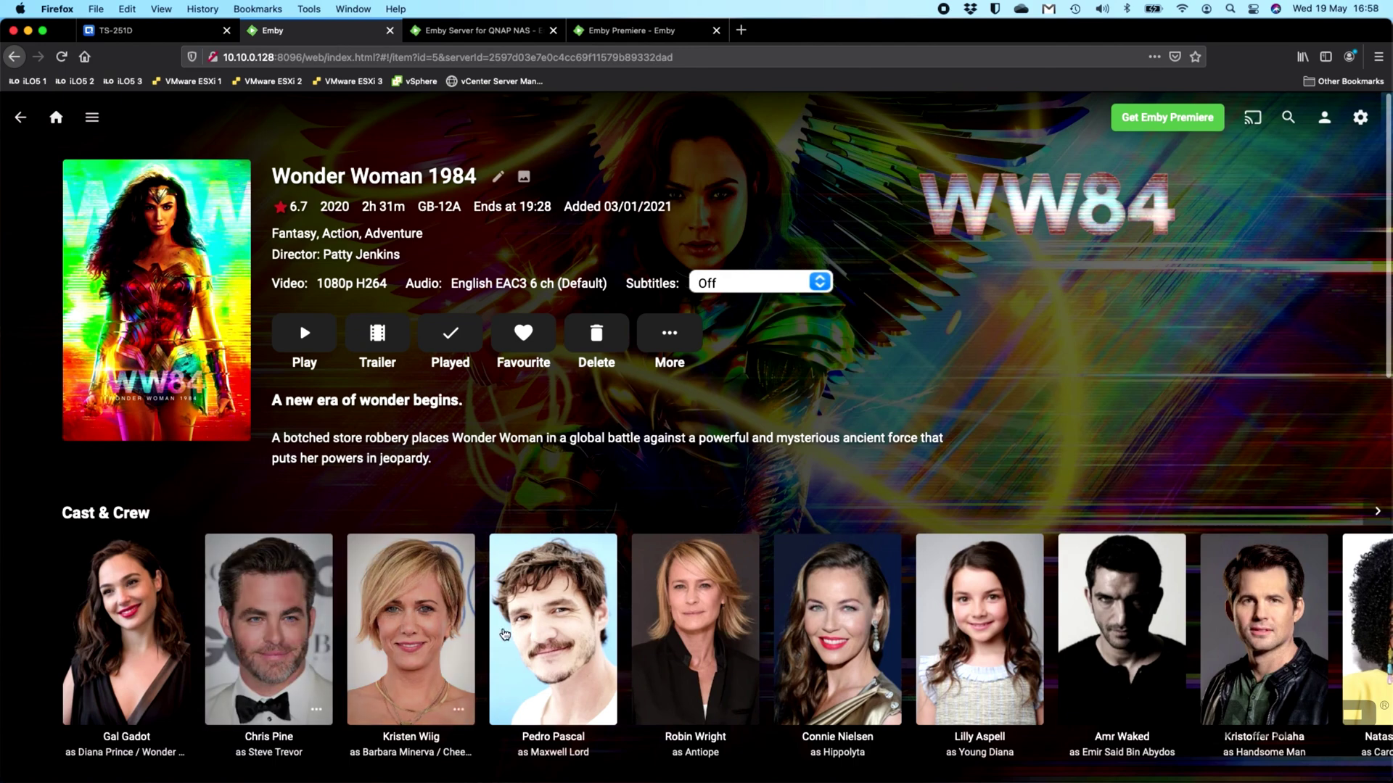
{"action": "scroll", "coordinate": [693, 457], "scroll_direction": "down", "scroll_amount": 2}
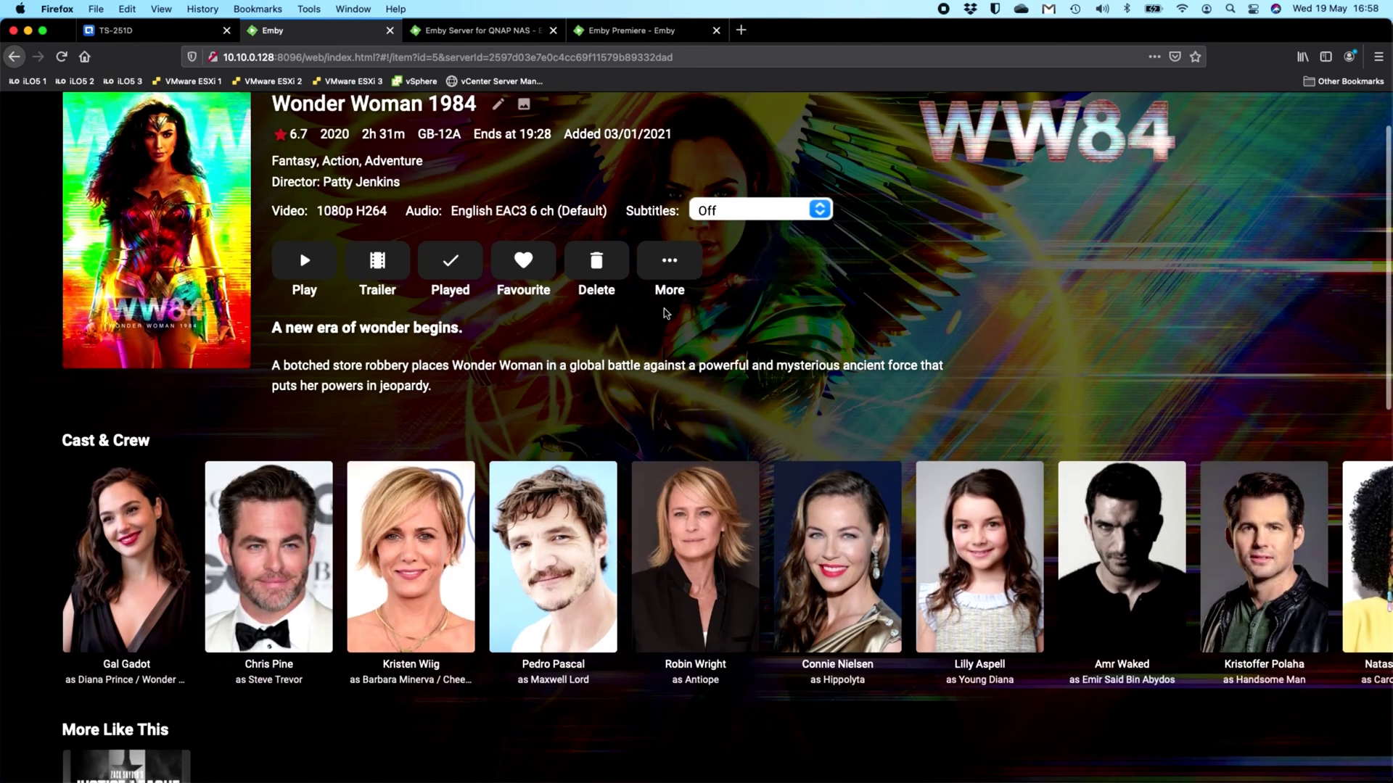
{"action": "scroll", "coordinate": [665, 314], "scroll_direction": "down", "scroll_amount": 5}
{"action": "mouse_move", "coordinate": [191, 593]}
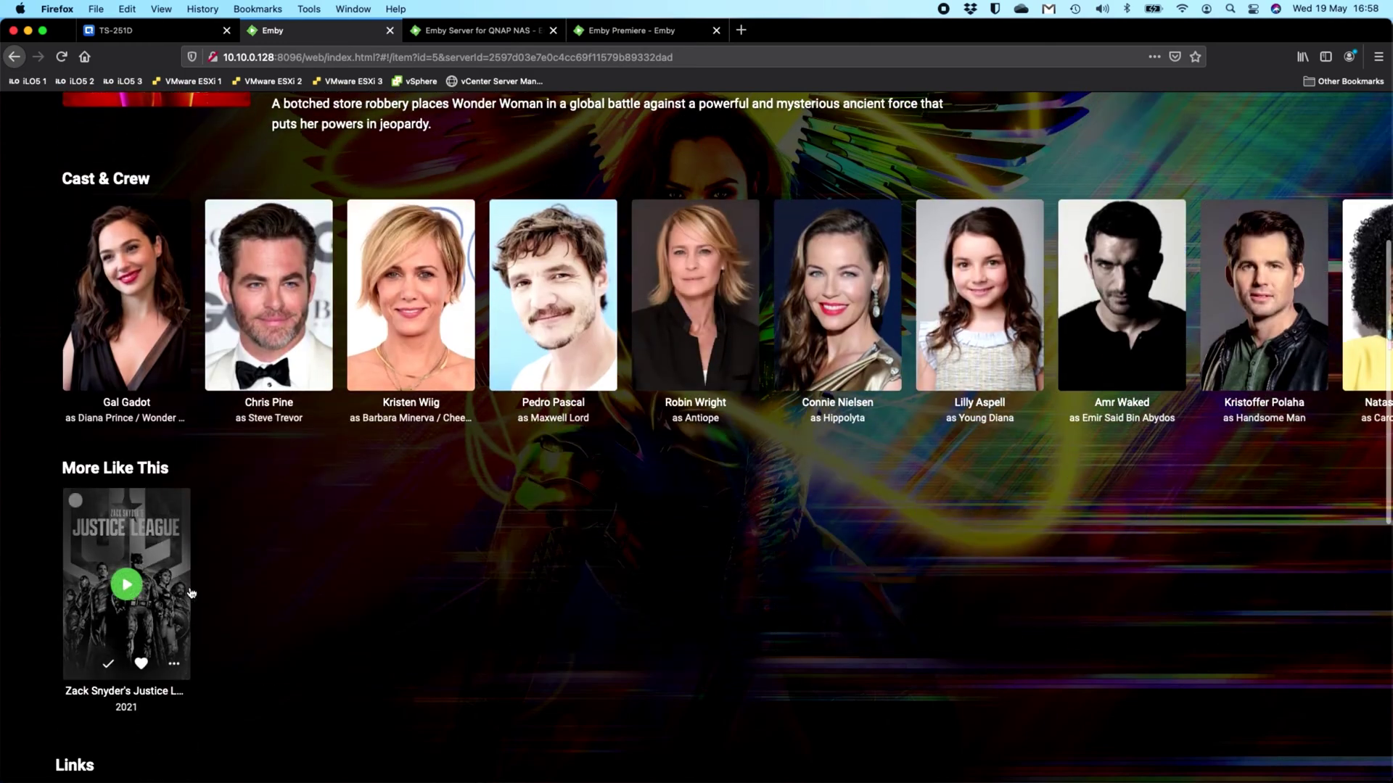
{"action": "scroll", "coordinate": [254, 559], "scroll_direction": "down", "scroll_amount": 4}
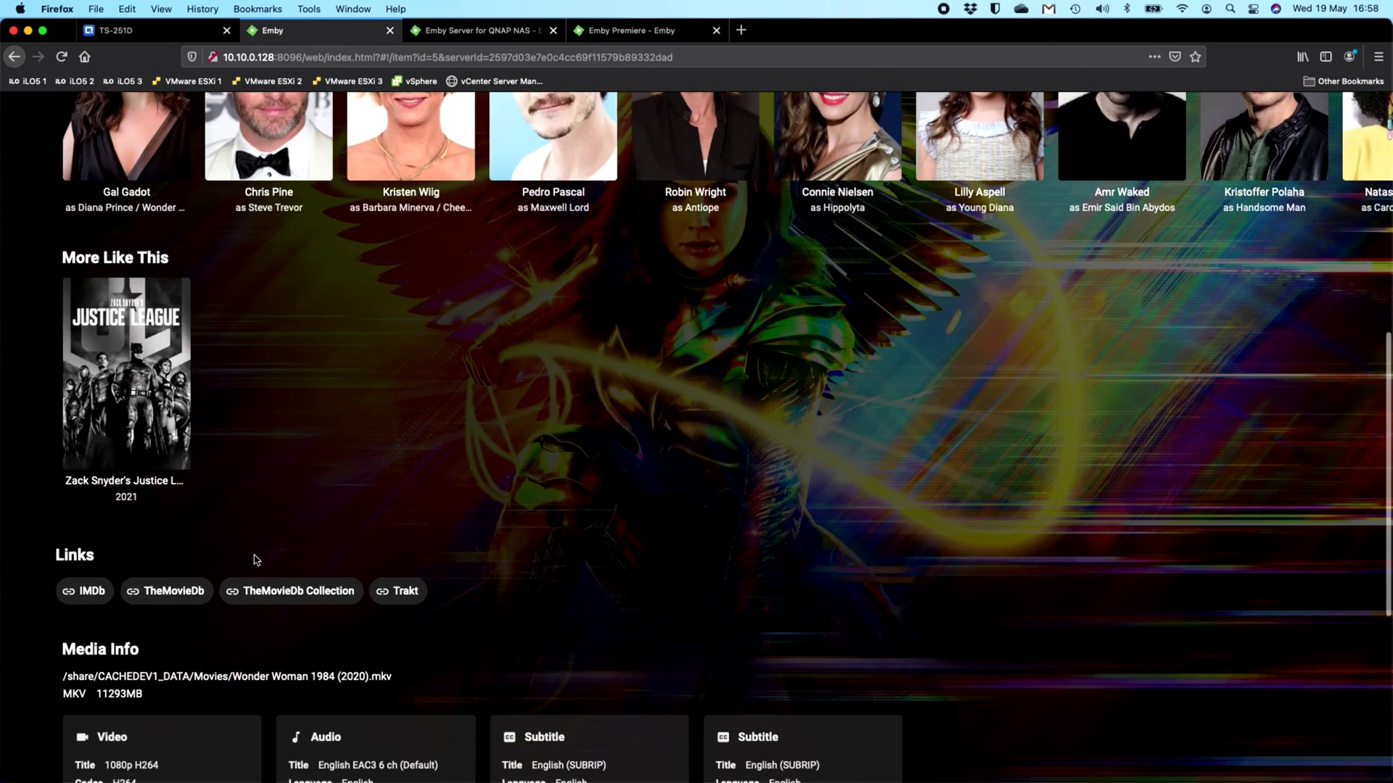
{"action": "scroll", "coordinate": [255, 559], "scroll_direction": "down", "scroll_amount": 3}
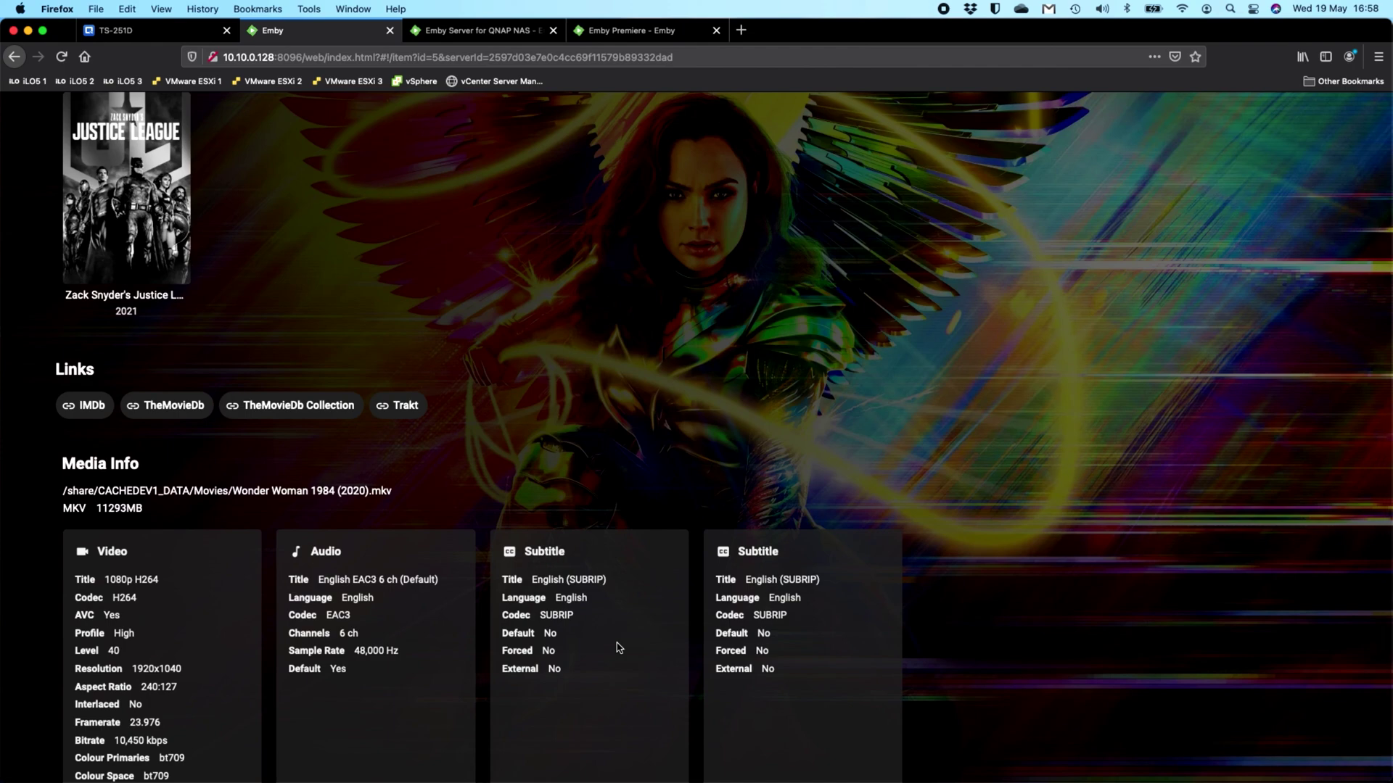
{"action": "scroll", "coordinate": [459, 671], "scroll_direction": "up", "scroll_amount": 10}
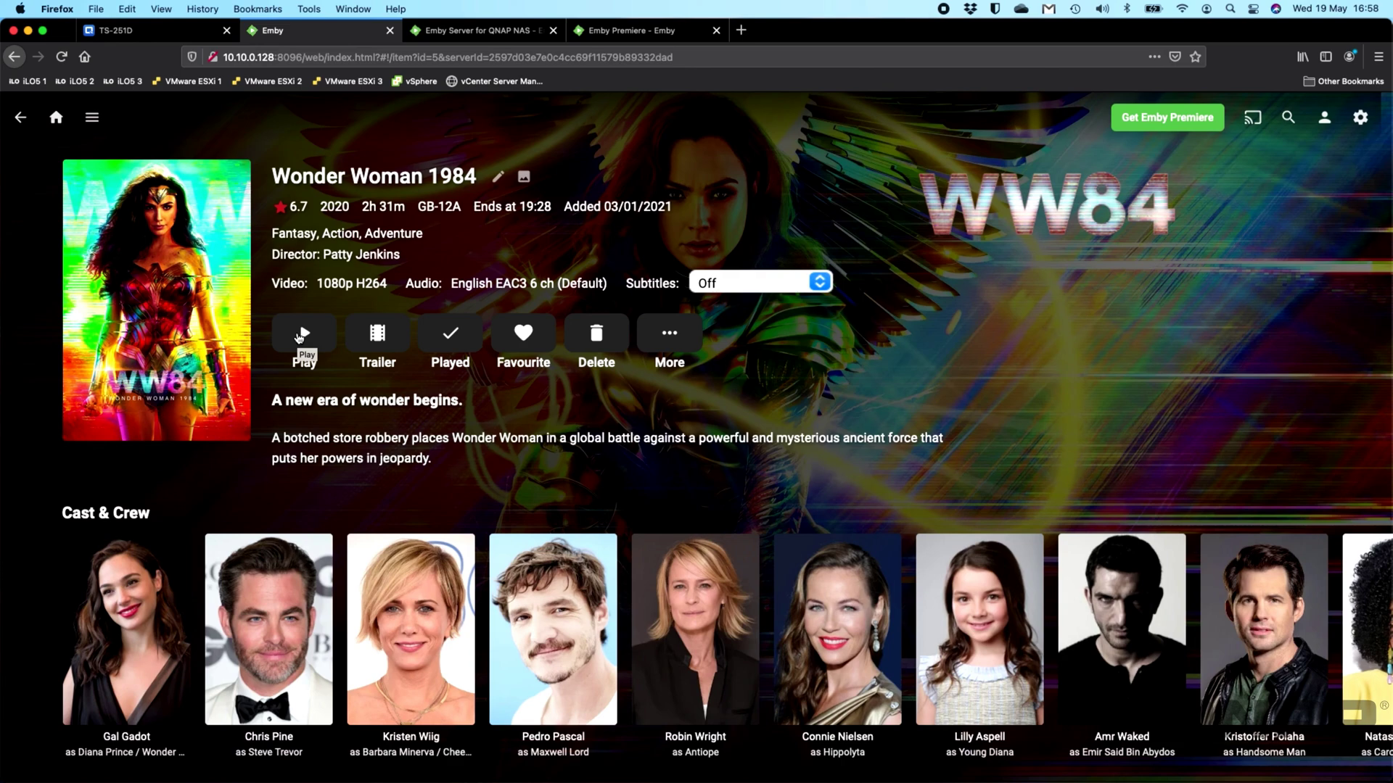
Briefly play Wonder Woman 1984, stop it, return to the Emby home screen, then view Emby Premiere pricing
{"action": "left_click", "coordinate": [300, 334]}
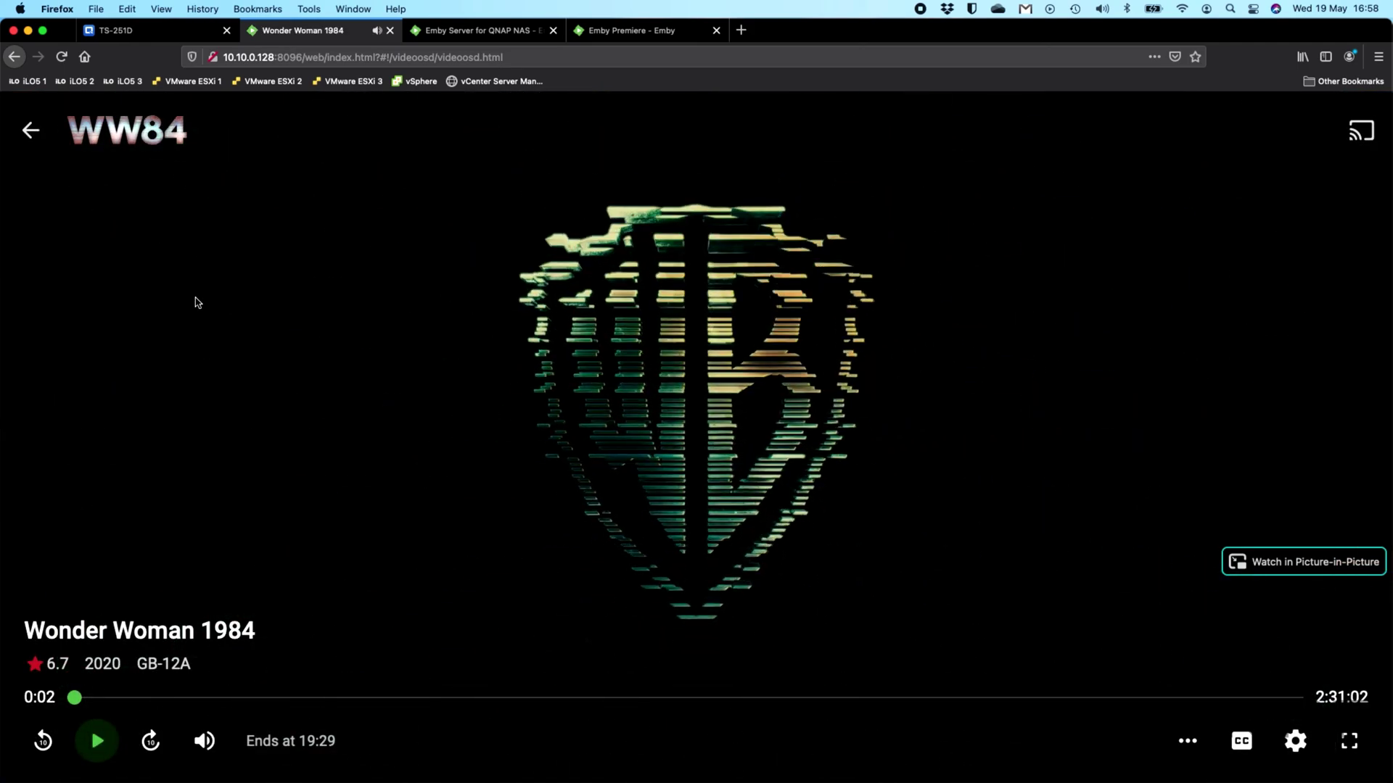
{"action": "left_click", "coordinate": [30, 130]}
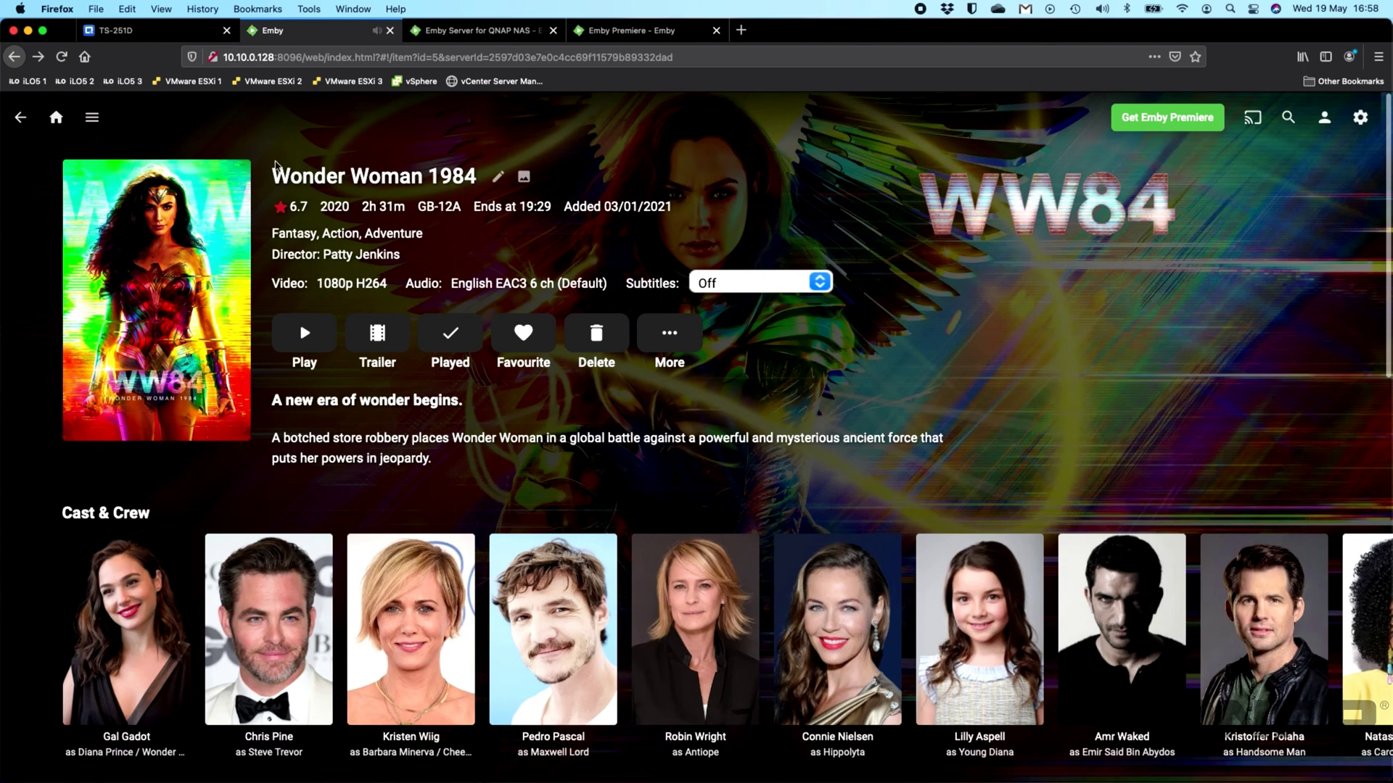
{"action": "left_click", "coordinate": [55, 116]}
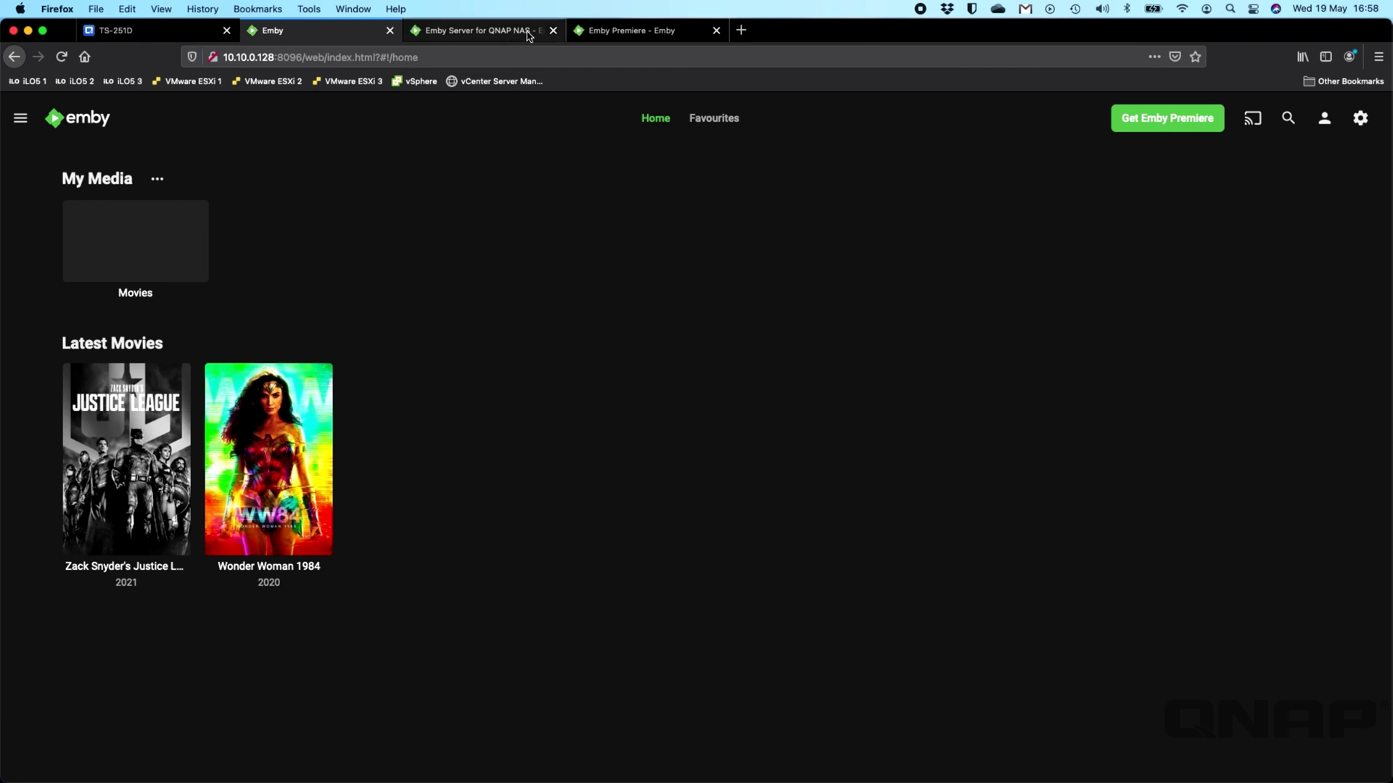
{"action": "left_click", "coordinate": [613, 32]}
Review Emby Premiere's $4.99 monthly, $54 yearly and $119 lifetime licences and features, then return to Emby
{"action": "scroll", "coordinate": [680, 466], "scroll_direction": "down", "scroll_amount": 3}
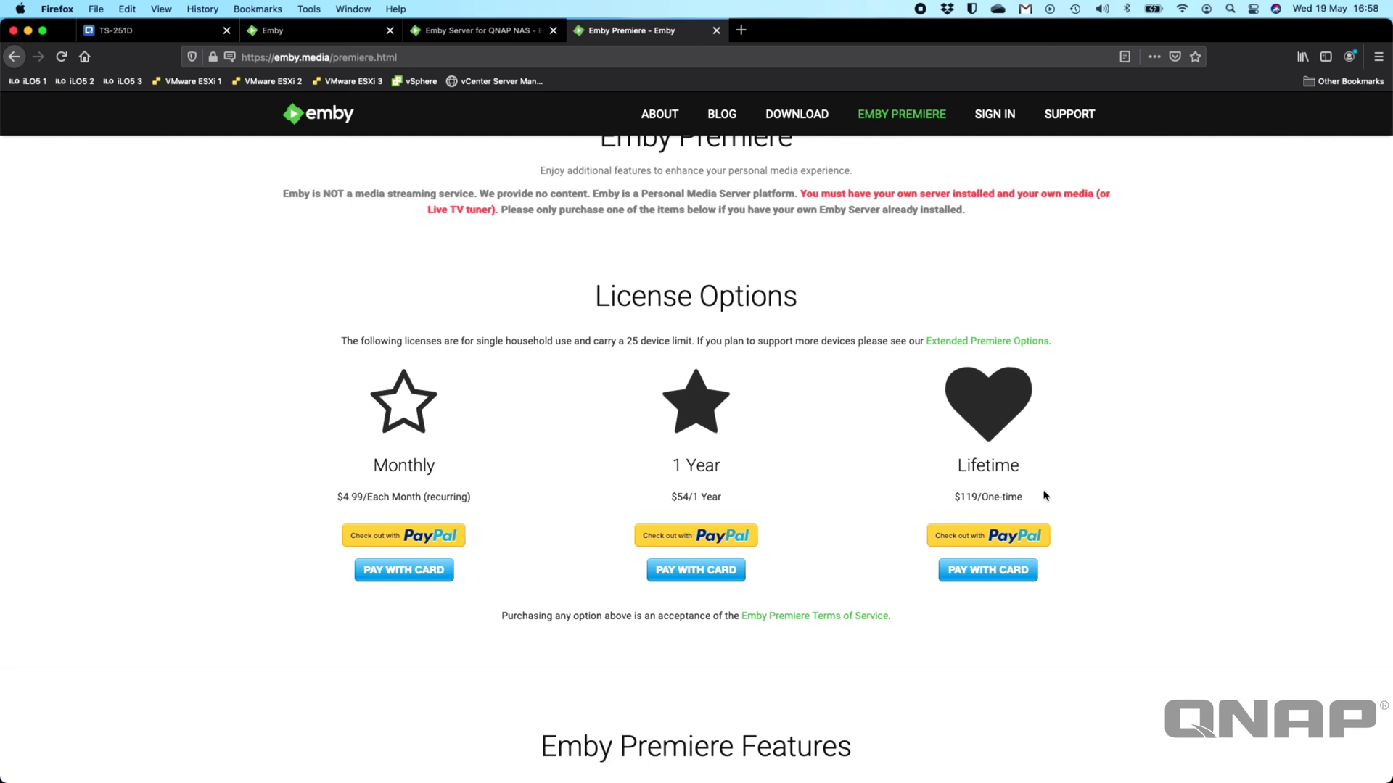
{"action": "scroll", "coordinate": [1044, 493], "scroll_direction": "down", "scroll_amount": 15}
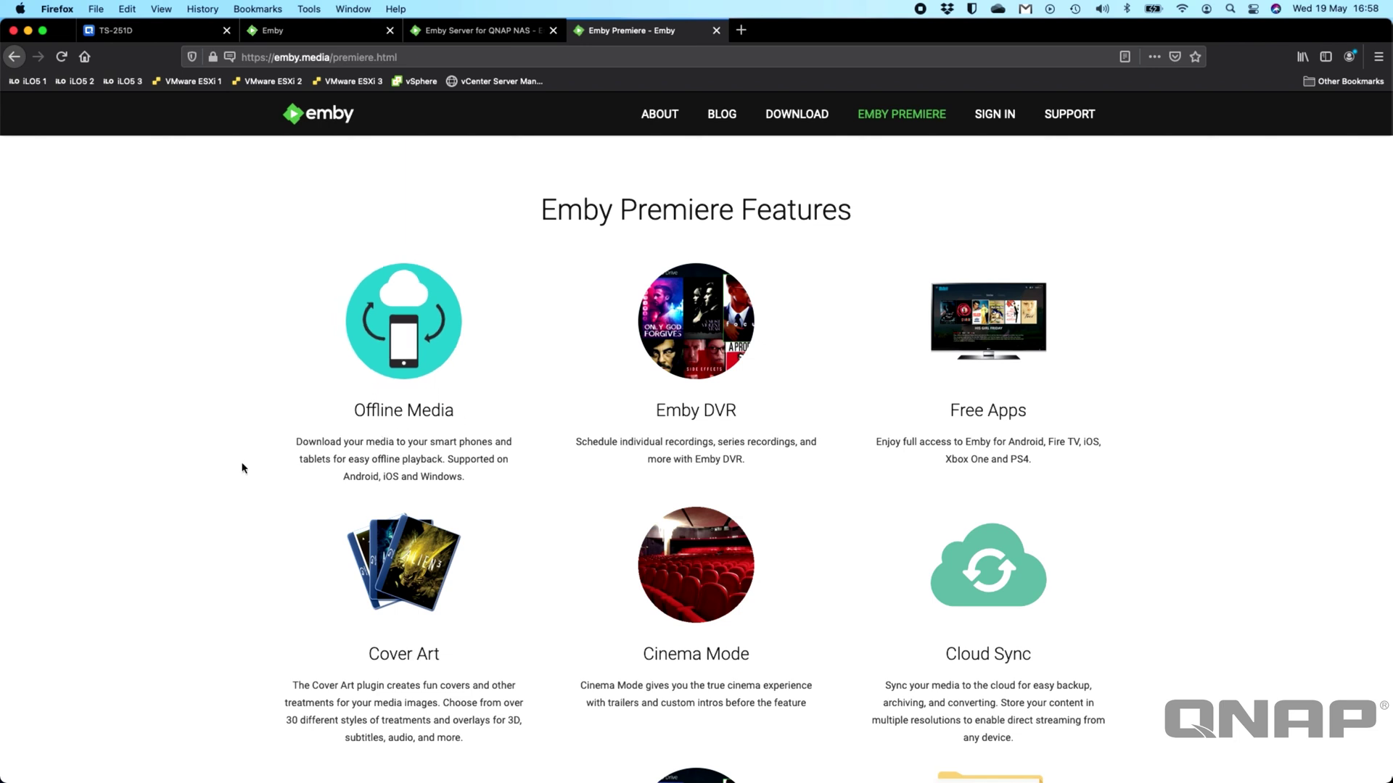
{"action": "scroll", "coordinate": [242, 468], "scroll_direction": "down", "scroll_amount": 7}
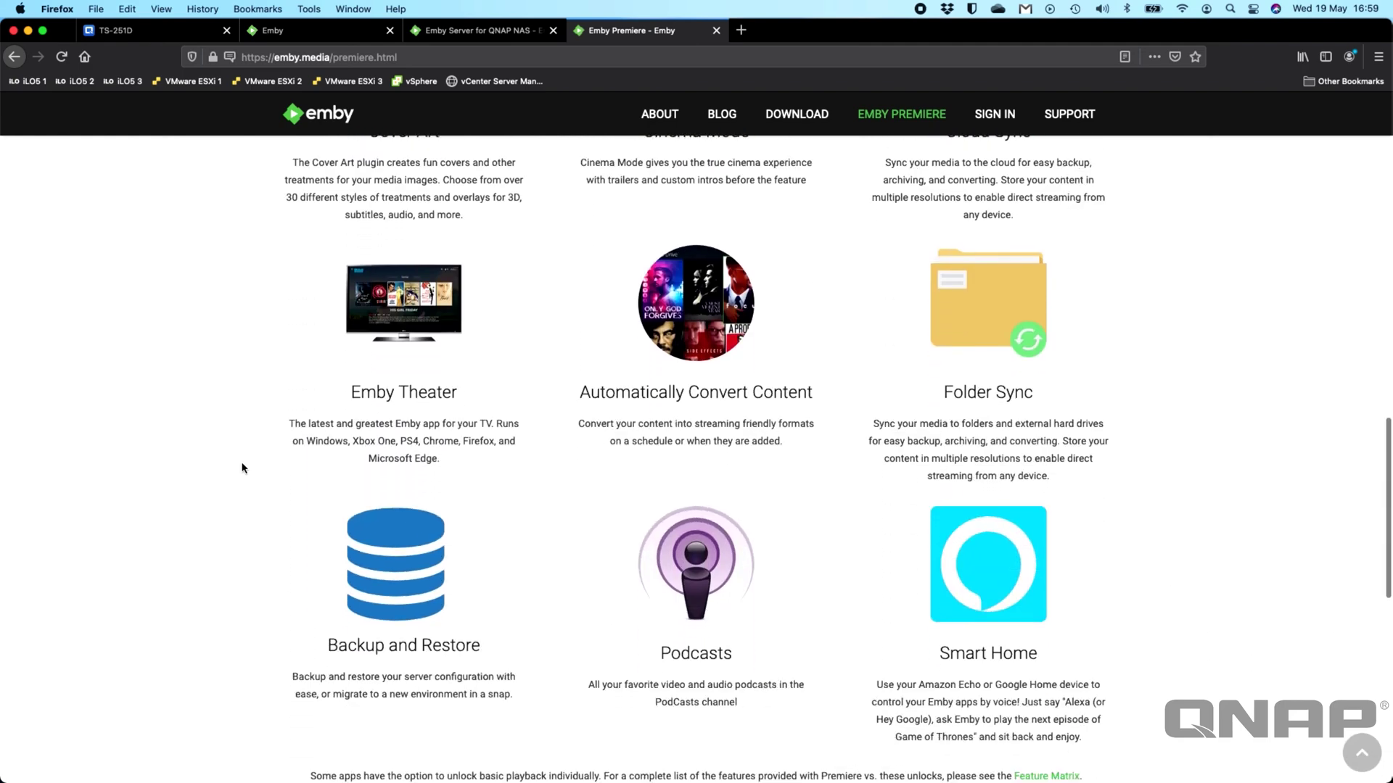
{"action": "scroll", "coordinate": [242, 468], "scroll_direction": "up", "scroll_amount": 12}
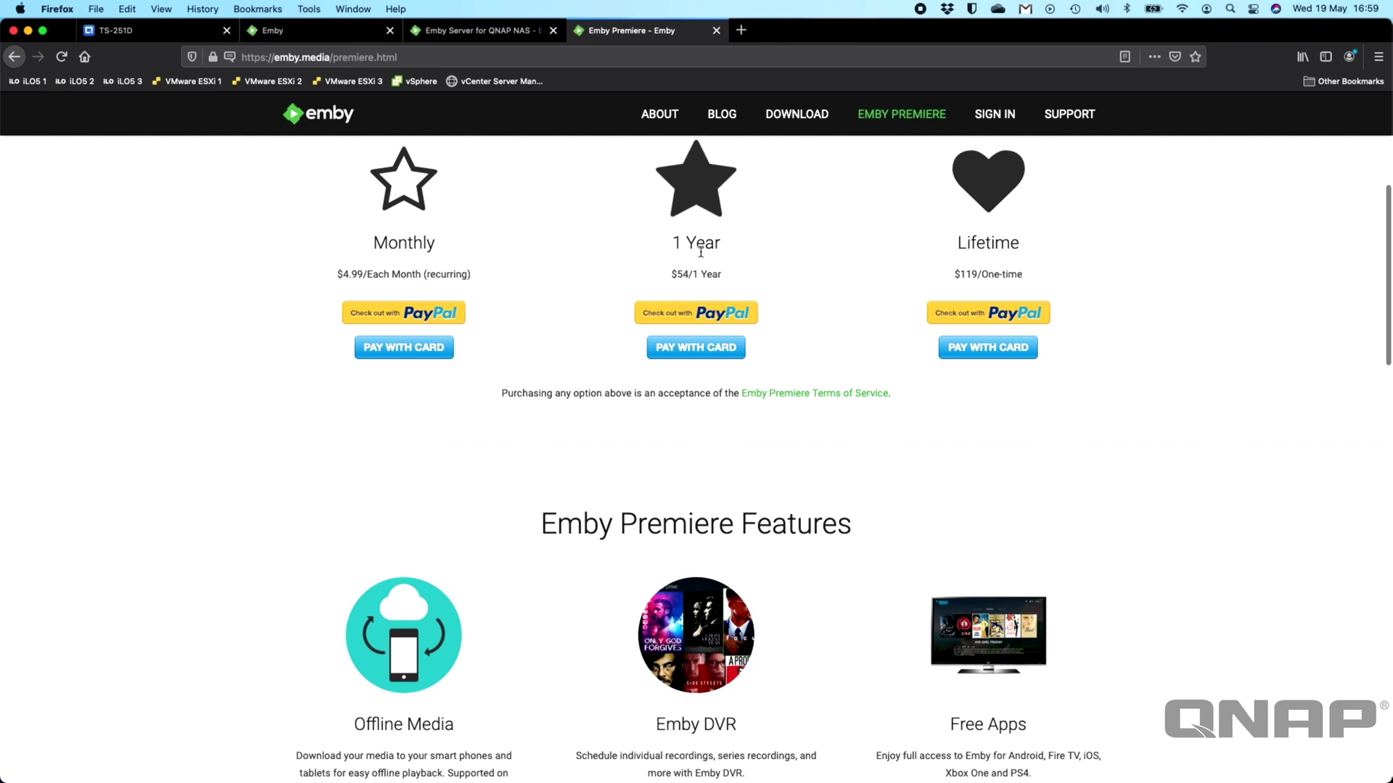
{"action": "scroll", "coordinate": [700, 251], "scroll_direction": "up", "scroll_amount": 4}
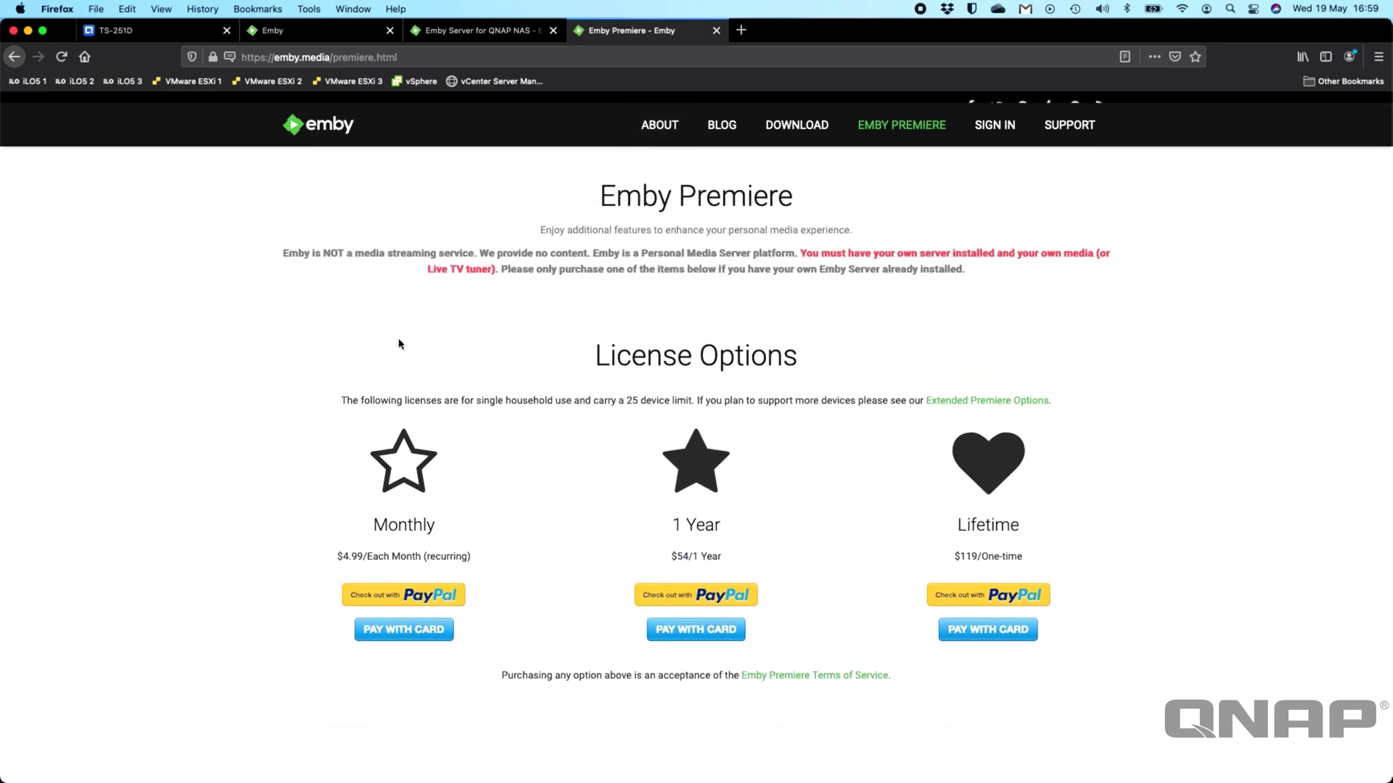
{"action": "scroll", "coordinate": [398, 344], "scroll_direction": "down", "scroll_amount": 6}
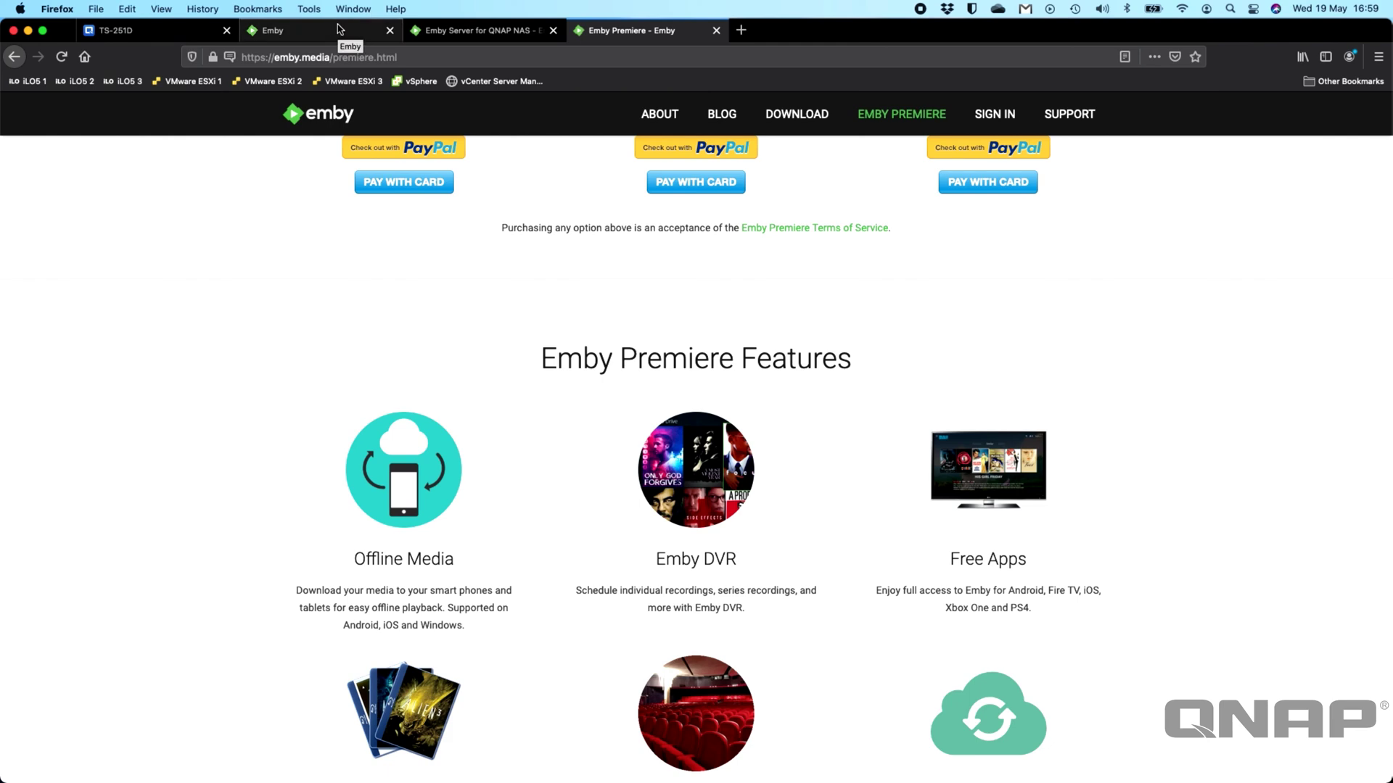
{"action": "scroll", "coordinate": [379, 242], "scroll_direction": "up", "scroll_amount": 6}
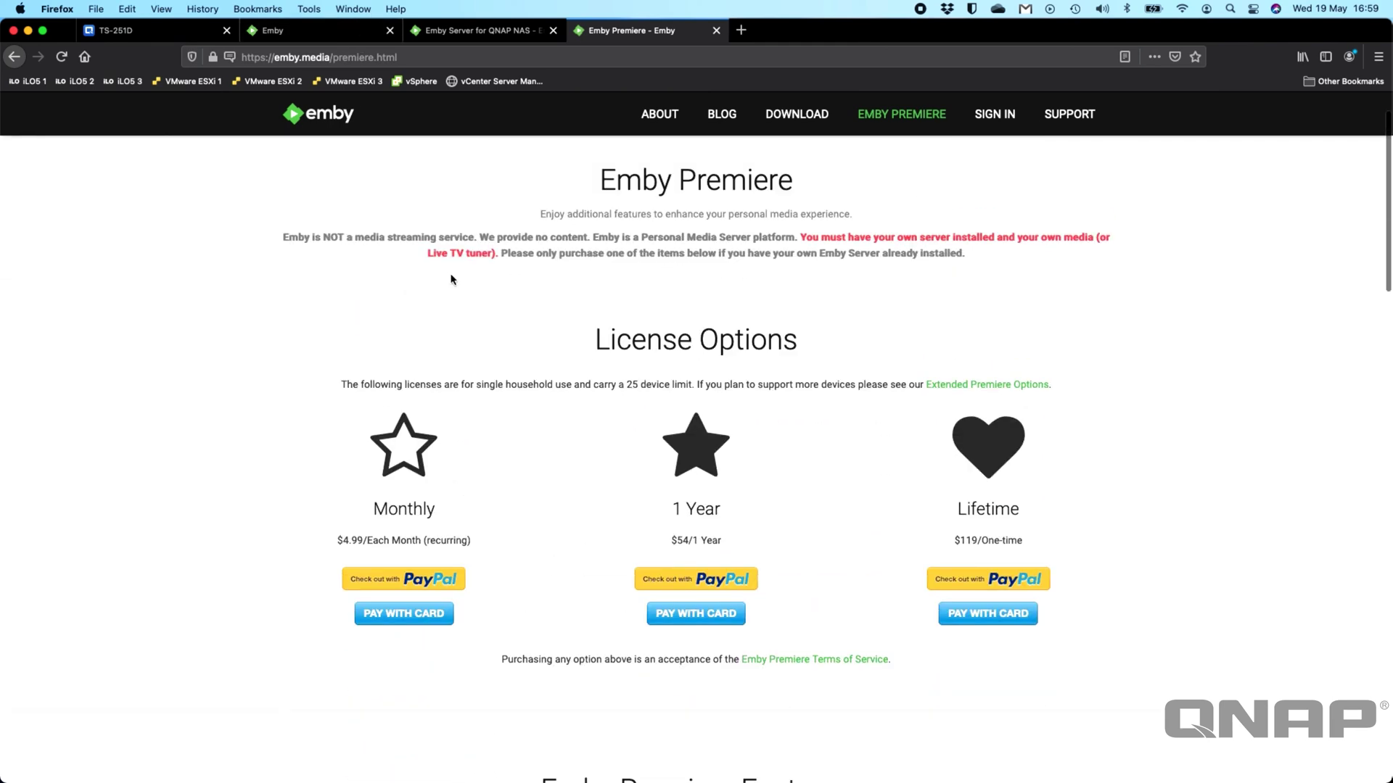
{"action": "left_click", "coordinate": [285, 29]}
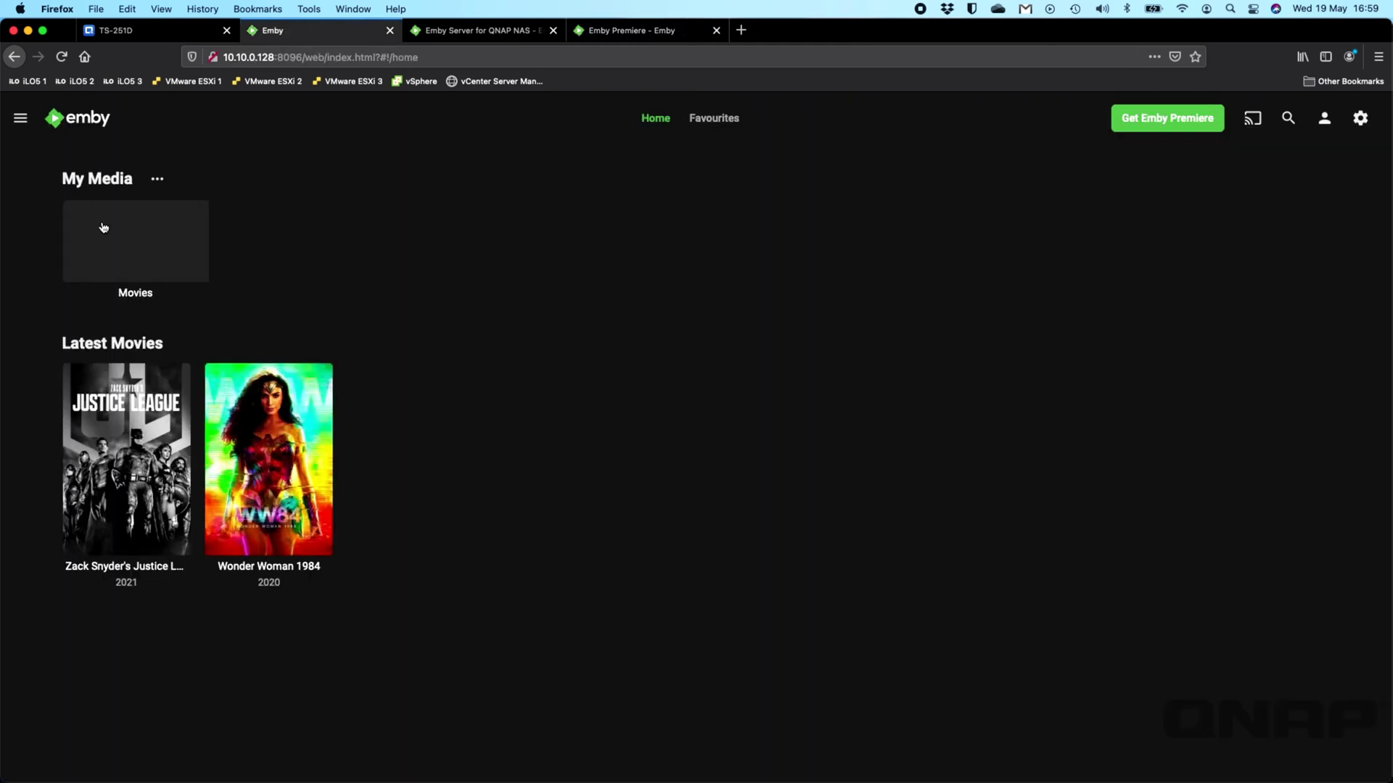
View the Manage Emby Server dashboard, go back Home, then switch to the Emby for QNAP download page
{"action": "mouse_move", "coordinate": [183, 262]}
{"action": "left_click", "coordinate": [19, 119]}
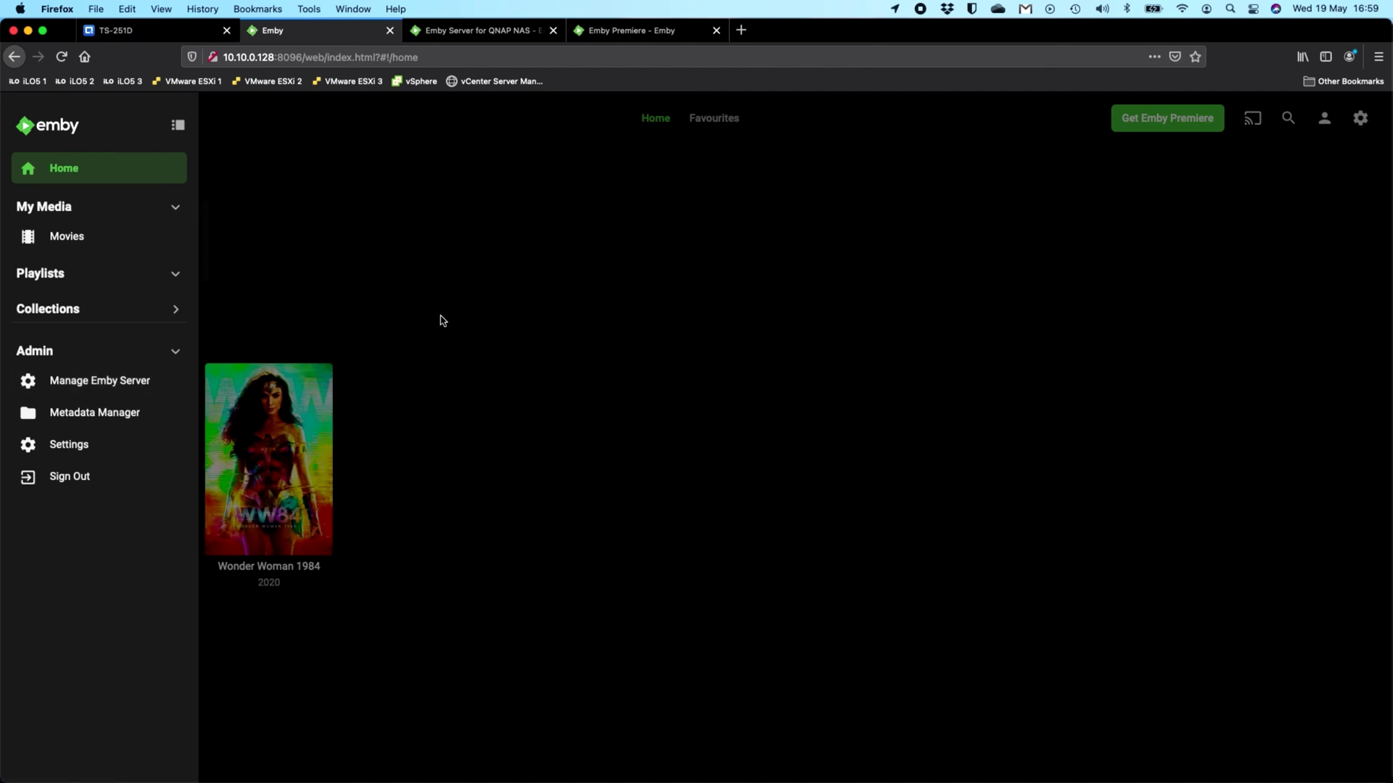
{"action": "left_click", "coordinate": [107, 388]}
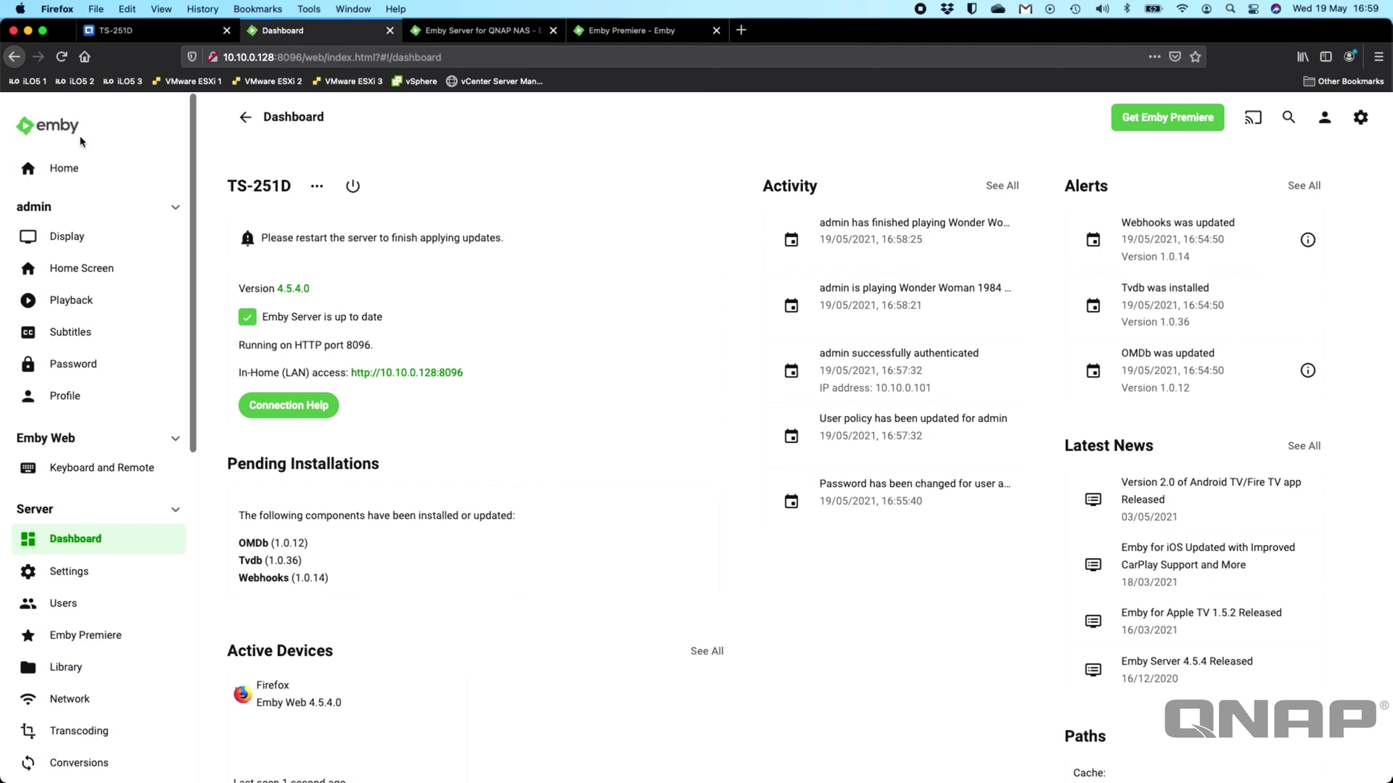
{"action": "left_click", "coordinate": [74, 168]}
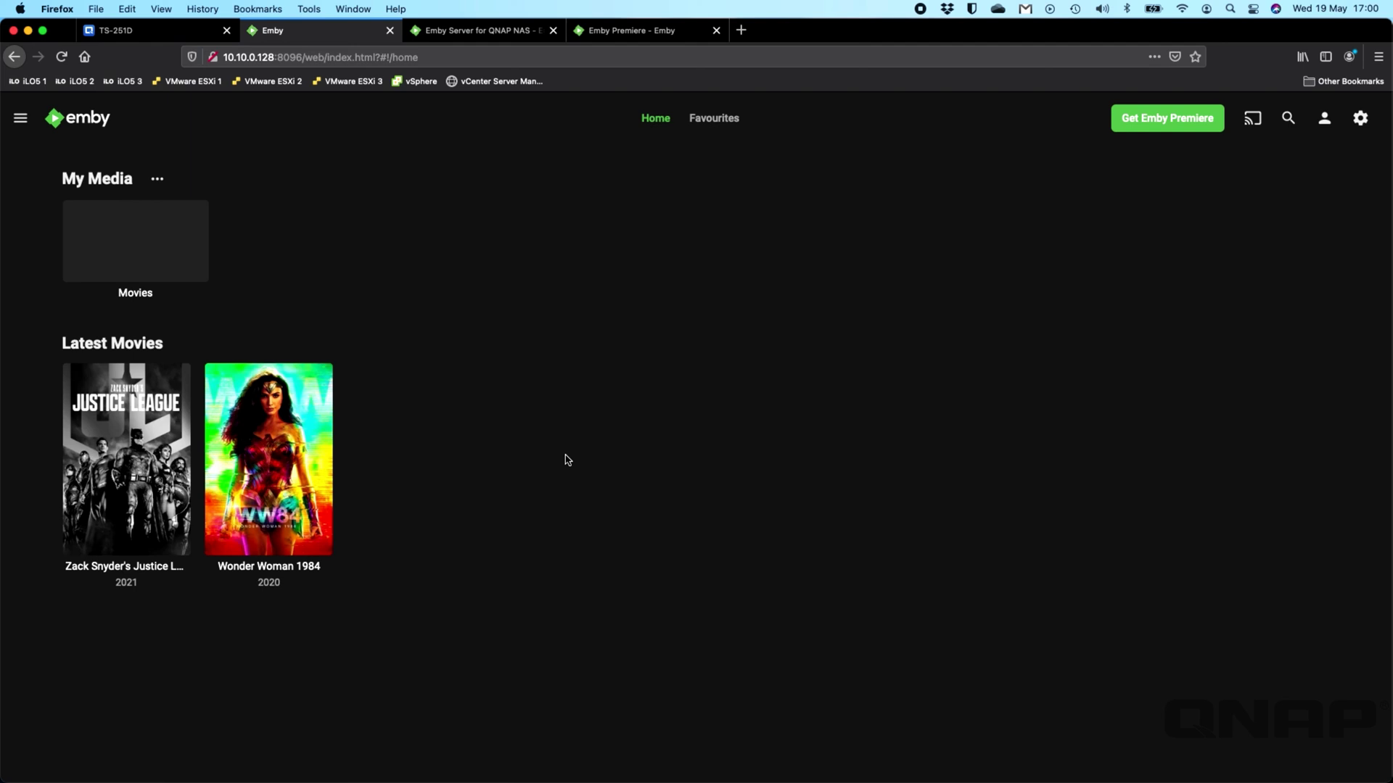
{"action": "left_click", "coordinate": [493, 32]}
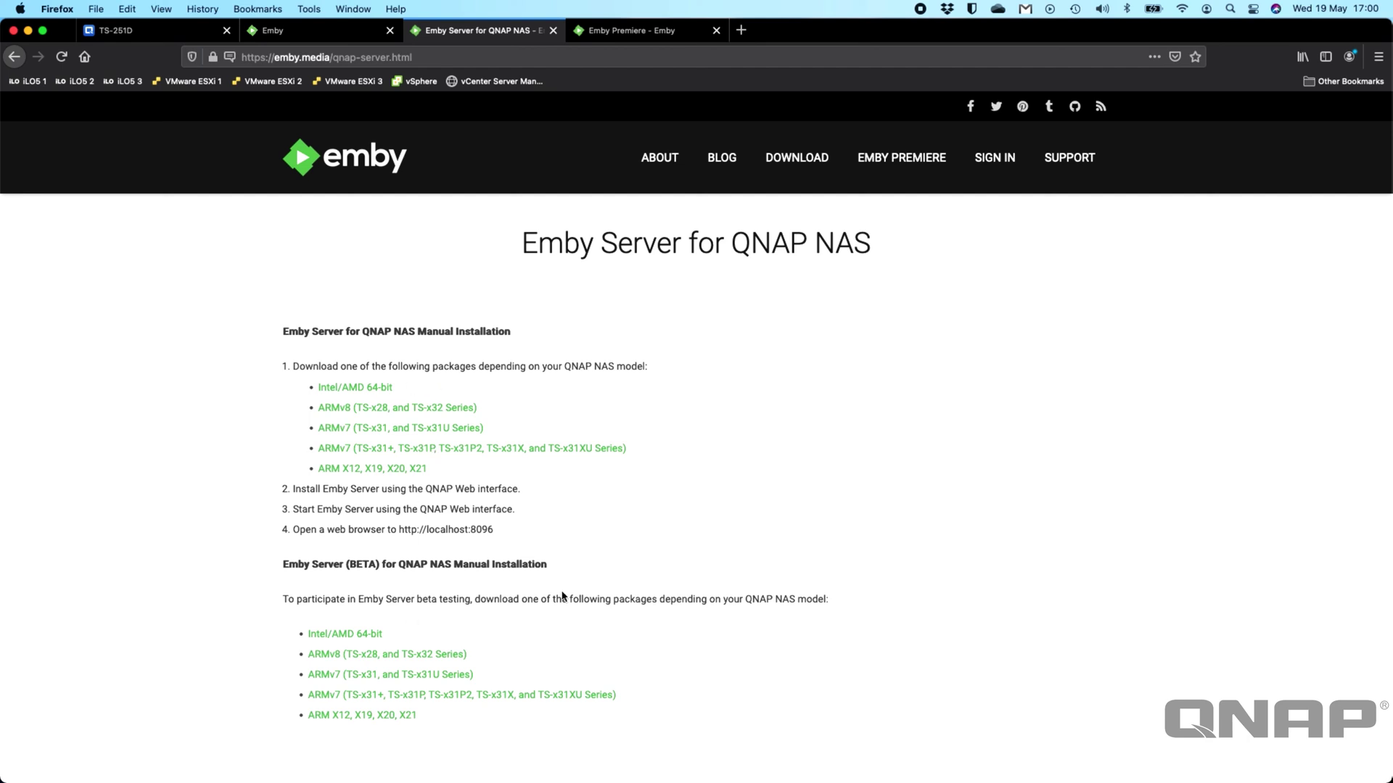